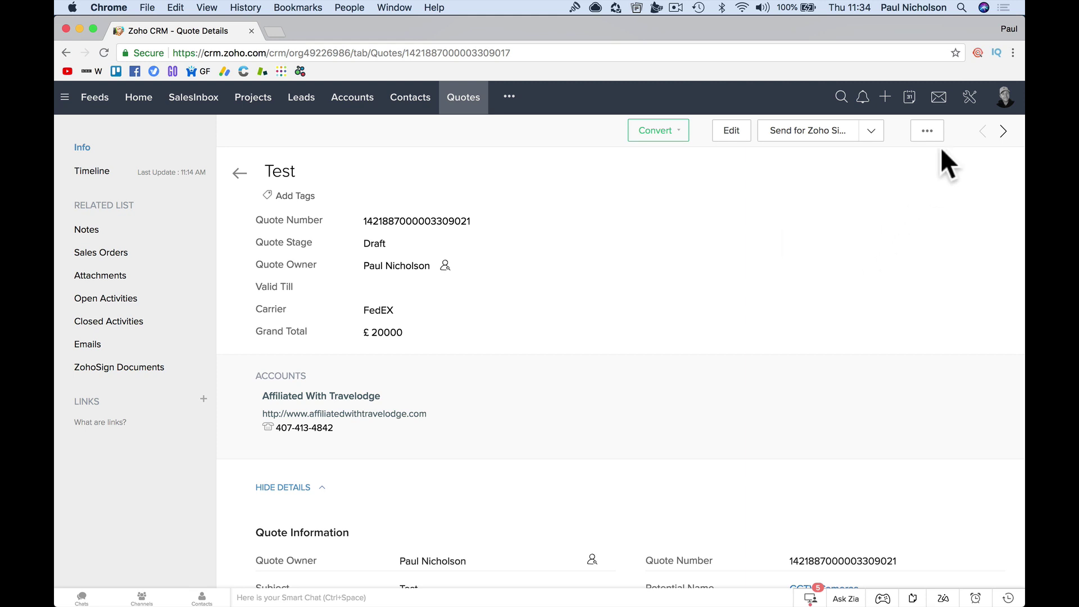
Open the Test quote's print preview and switch its template to Quote Template Sign Off
click(927, 131)
click(927, 224)
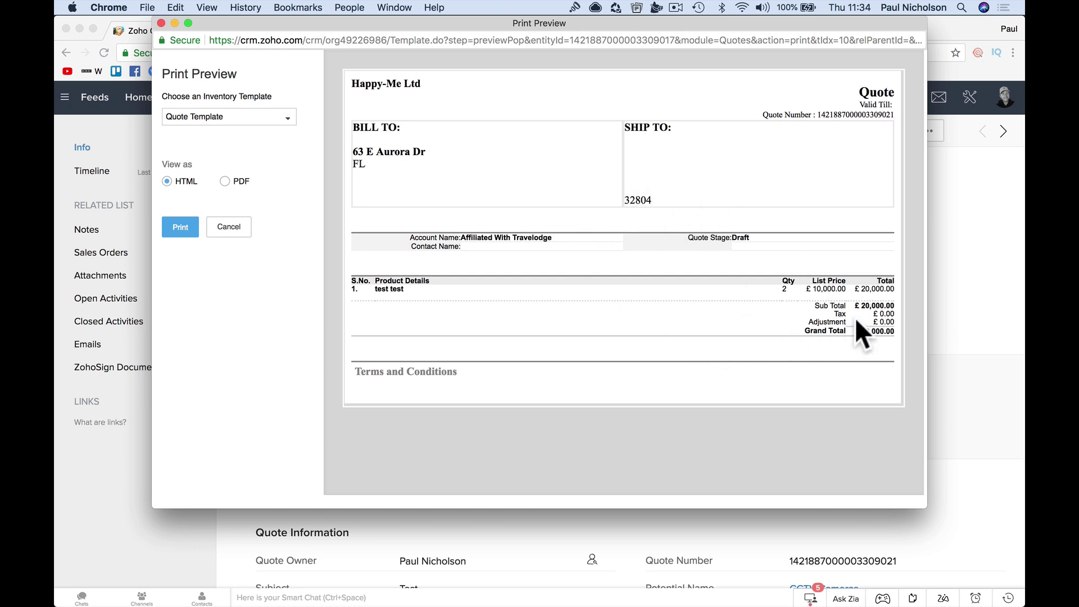
click(287, 120)
click(253, 233)
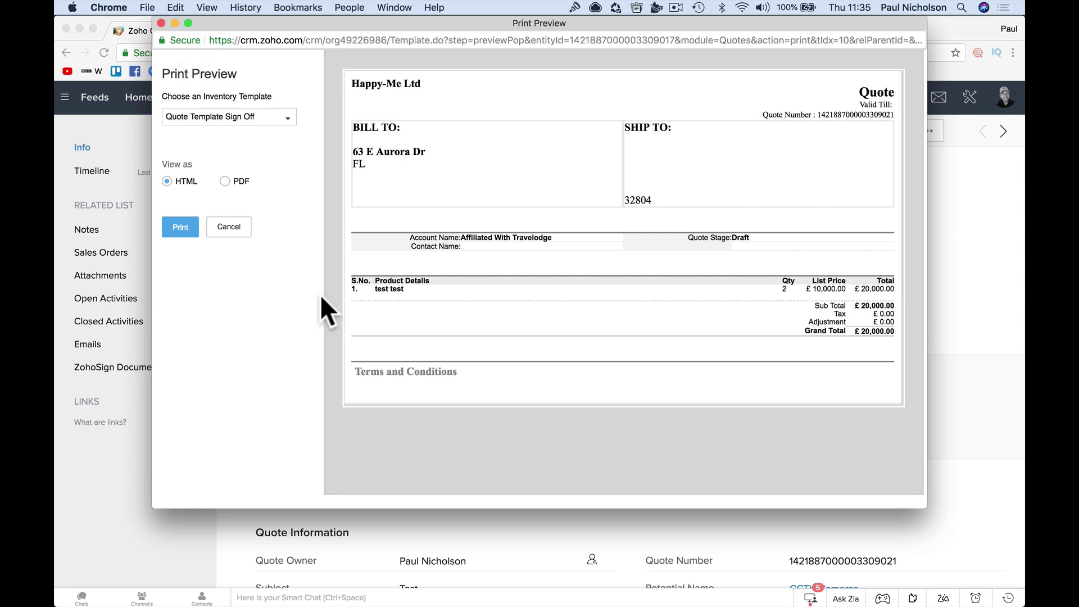
Close the print preview and go to the Inventory templates in Setup
click(161, 23)
click(969, 98)
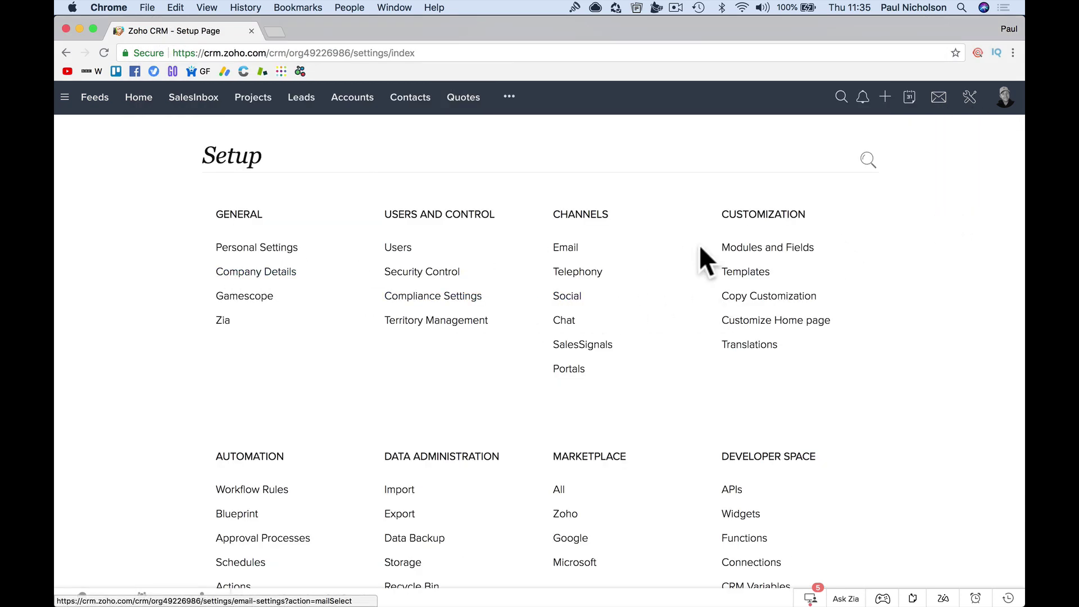
click(743, 273)
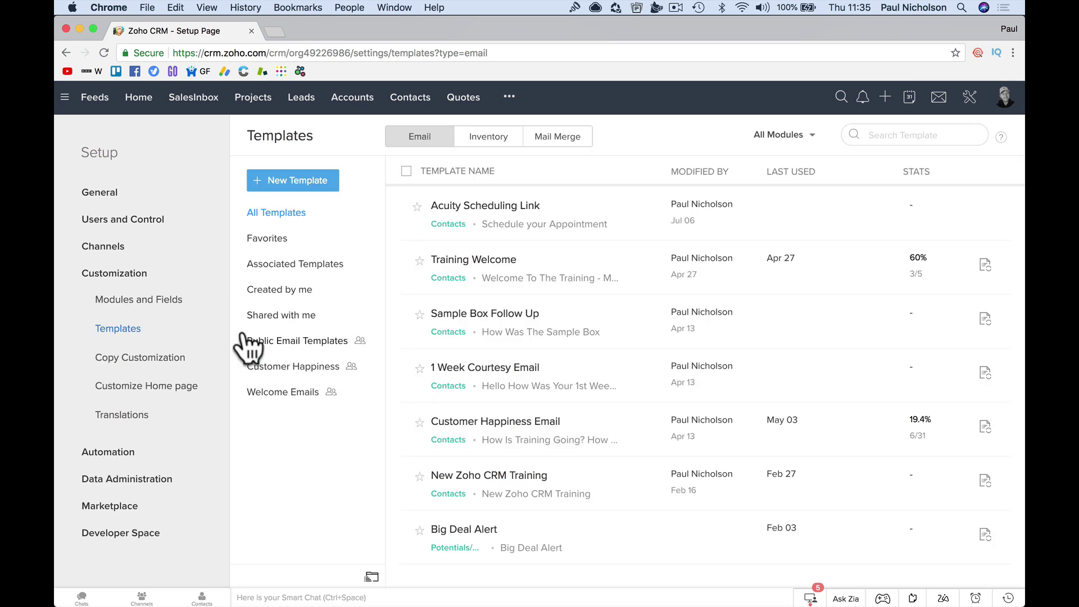
click(493, 147)
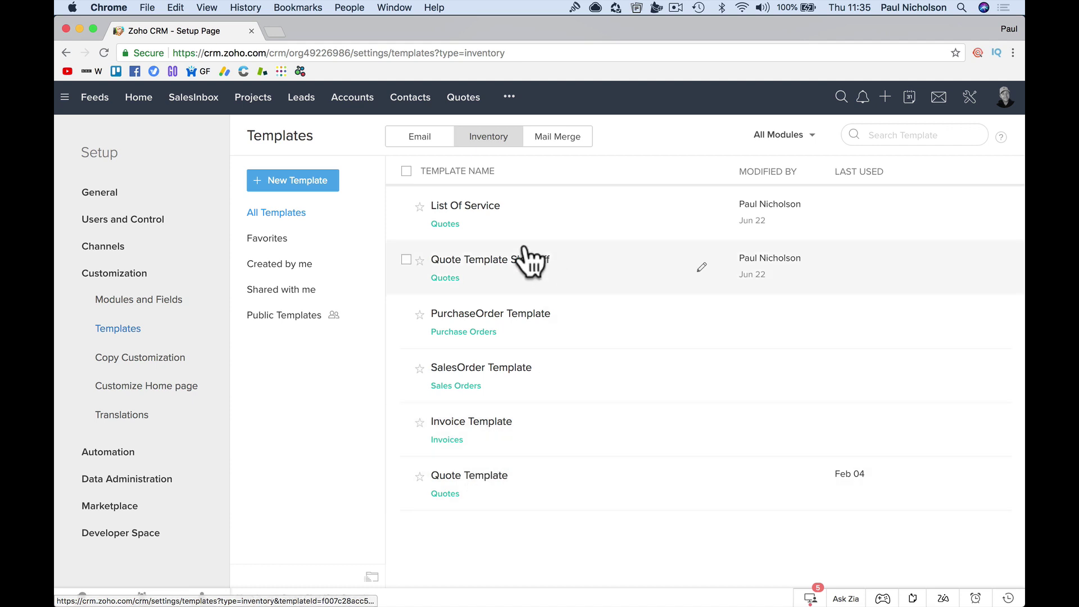
Open Quote Template in the editor, try inserting an image for ${companyLogo}, then cancel without saving
click(499, 481)
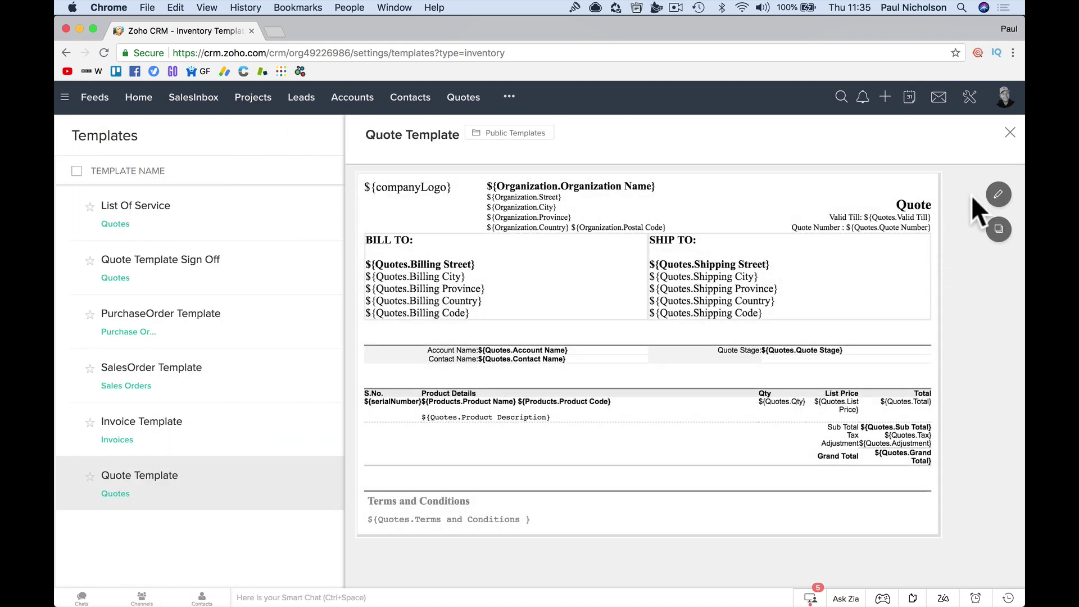
click(999, 194)
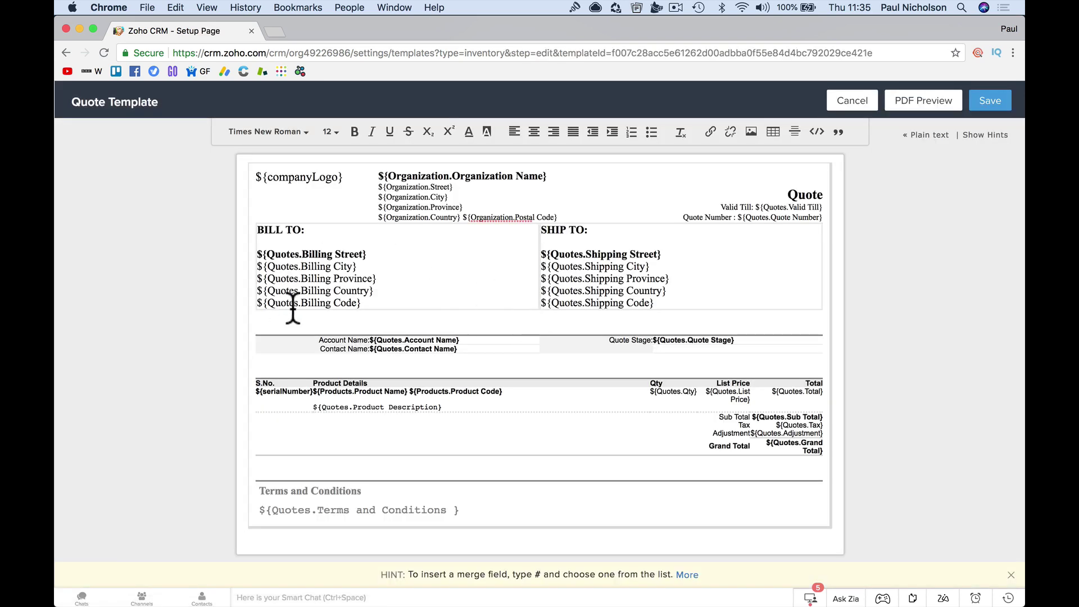
drag(256, 176, 354, 175)
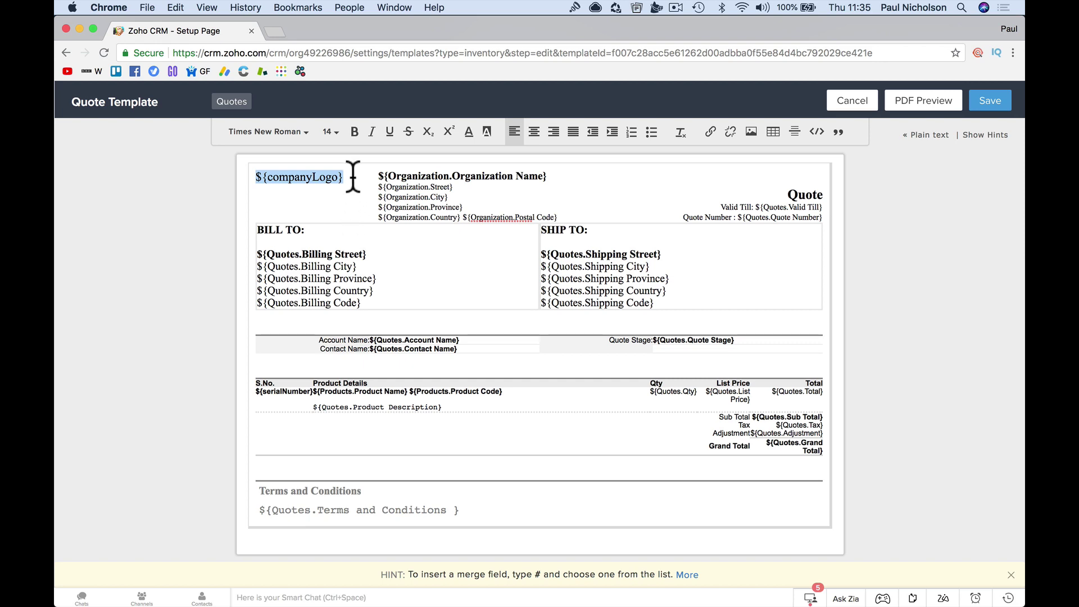
click(750, 142)
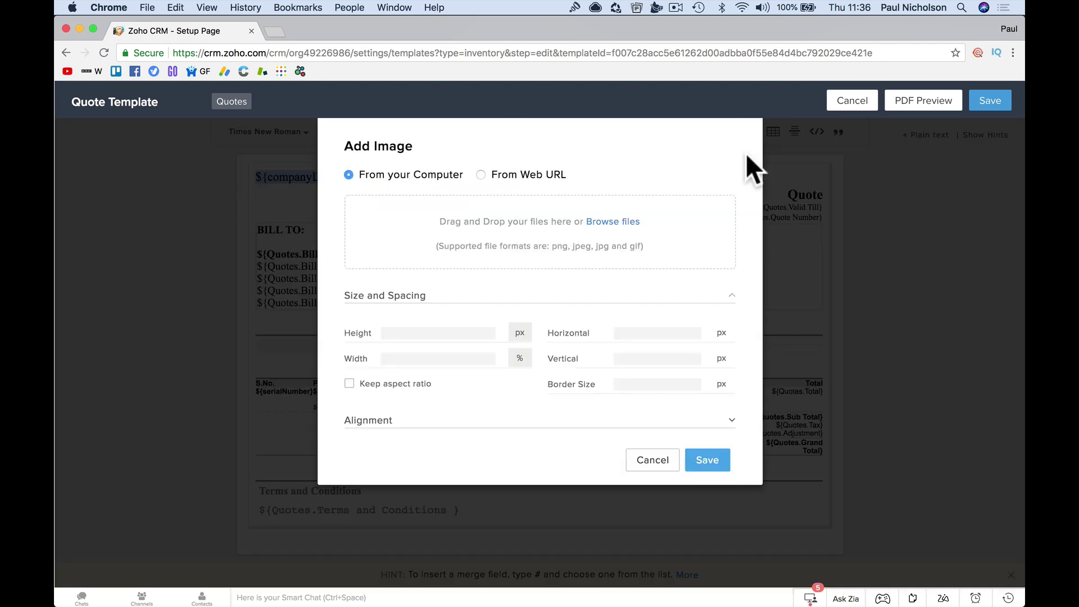
click(647, 456)
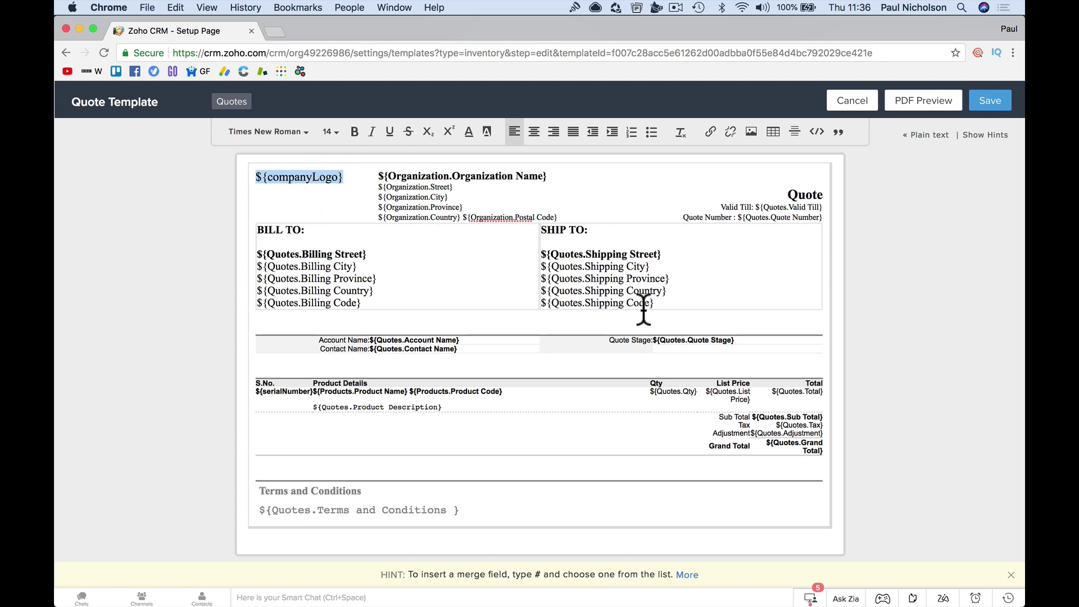
click(847, 101)
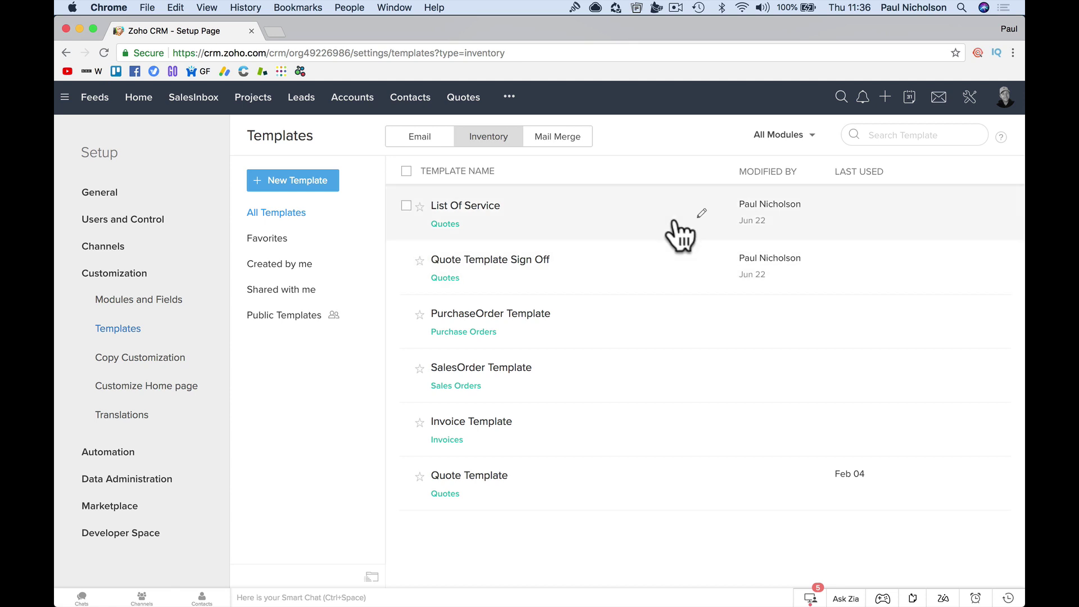
Upload Square H.png as the company logo from Setup's Company Details
click(968, 99)
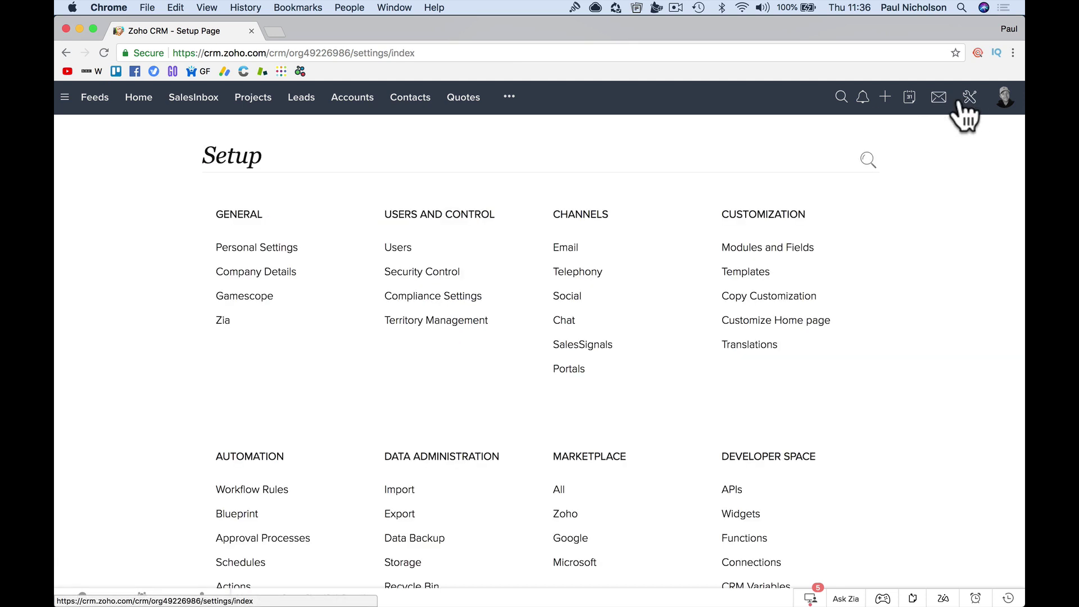
click(279, 272)
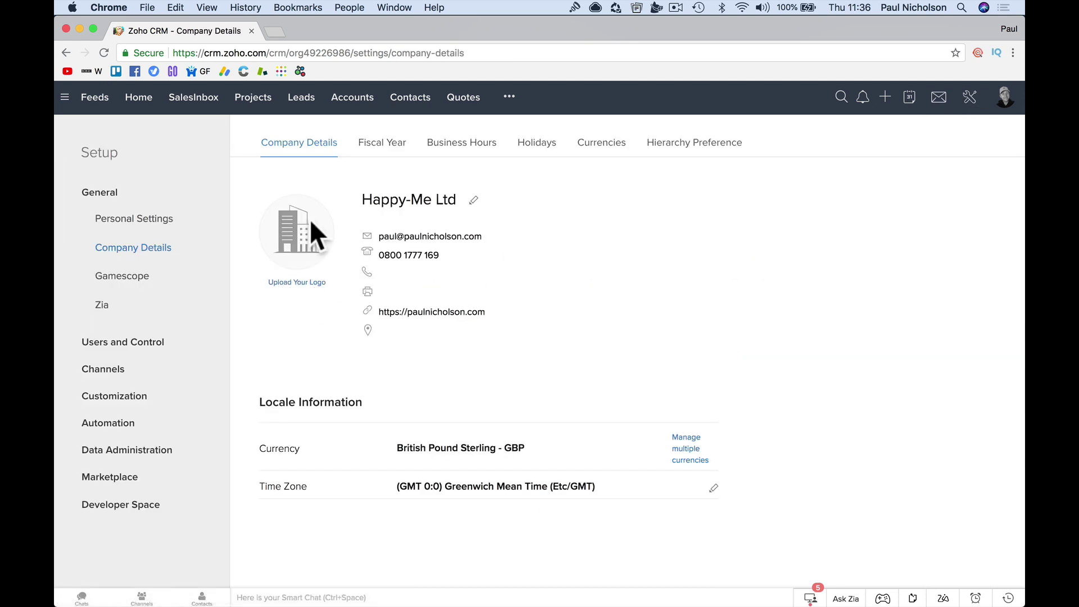
click(304, 282)
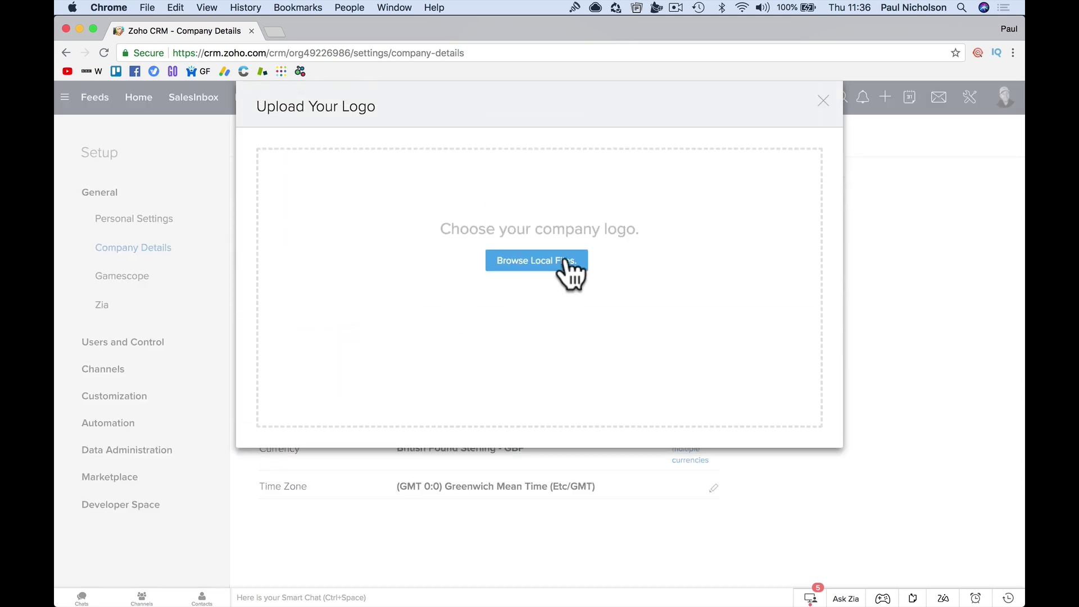
click(562, 260)
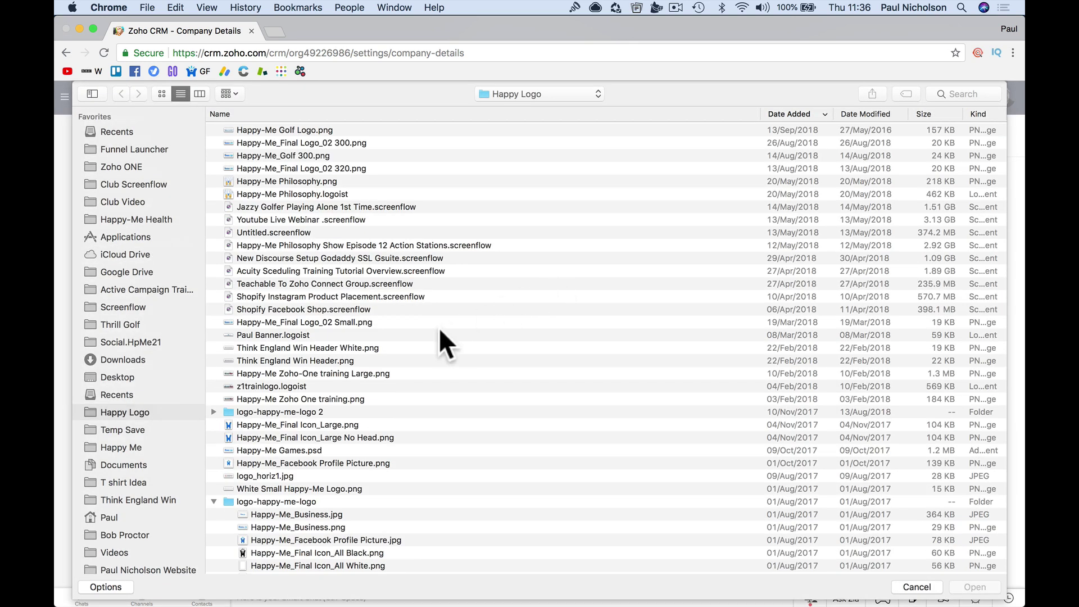
scroll(383, 405, down, 5)
scroll(384, 411, down, 20)
scroll(382, 405, down, 10)
scroll(345, 292, down, 6)
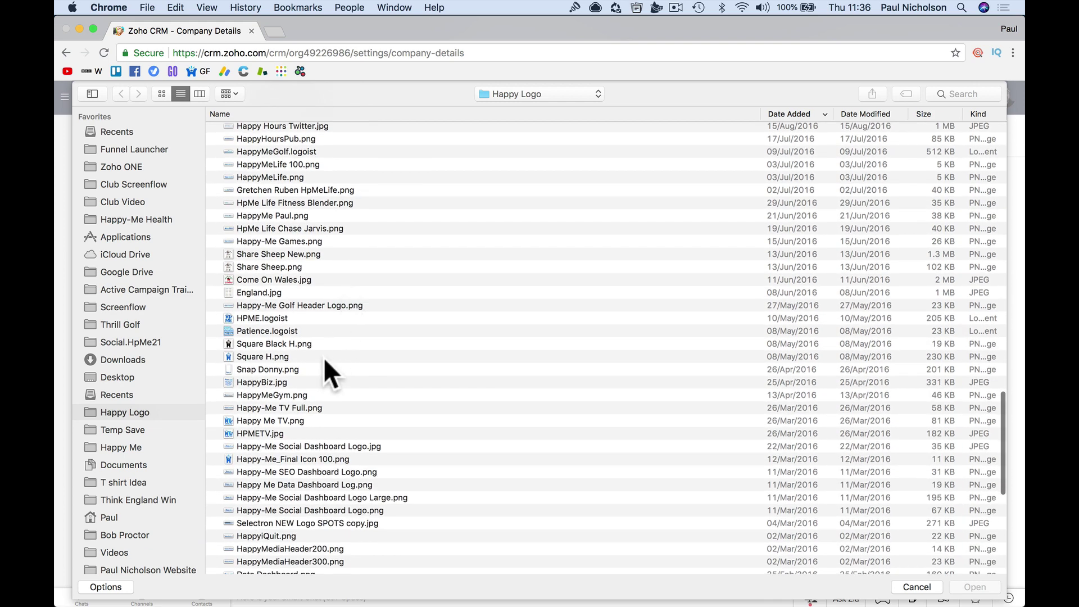
double_click(324, 359)
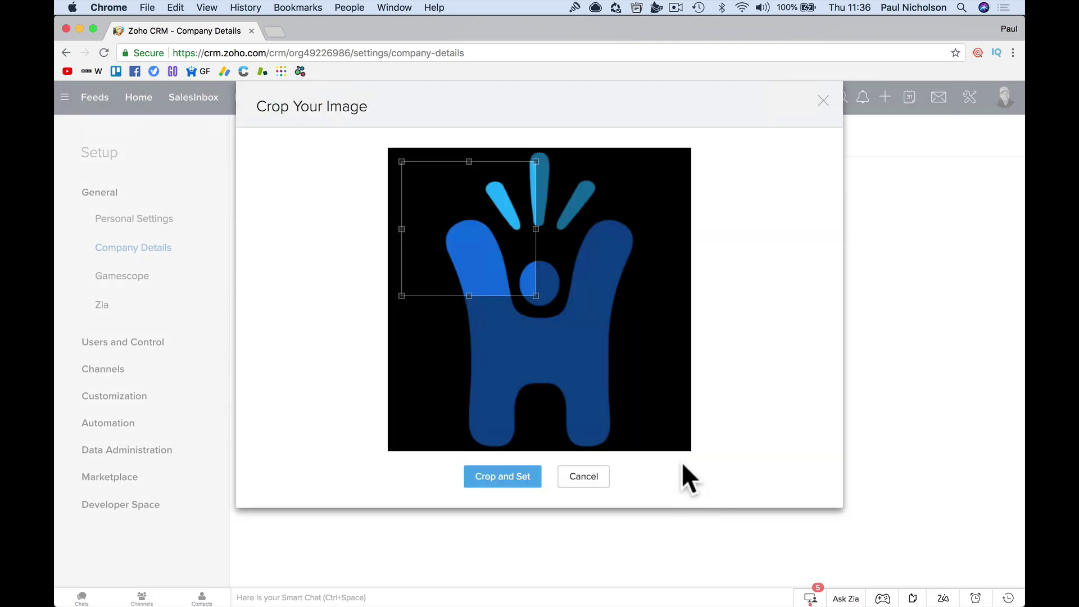
Enlarge the crop box to cover the whole H image and set it as the logo
drag(537, 296, 691, 450)
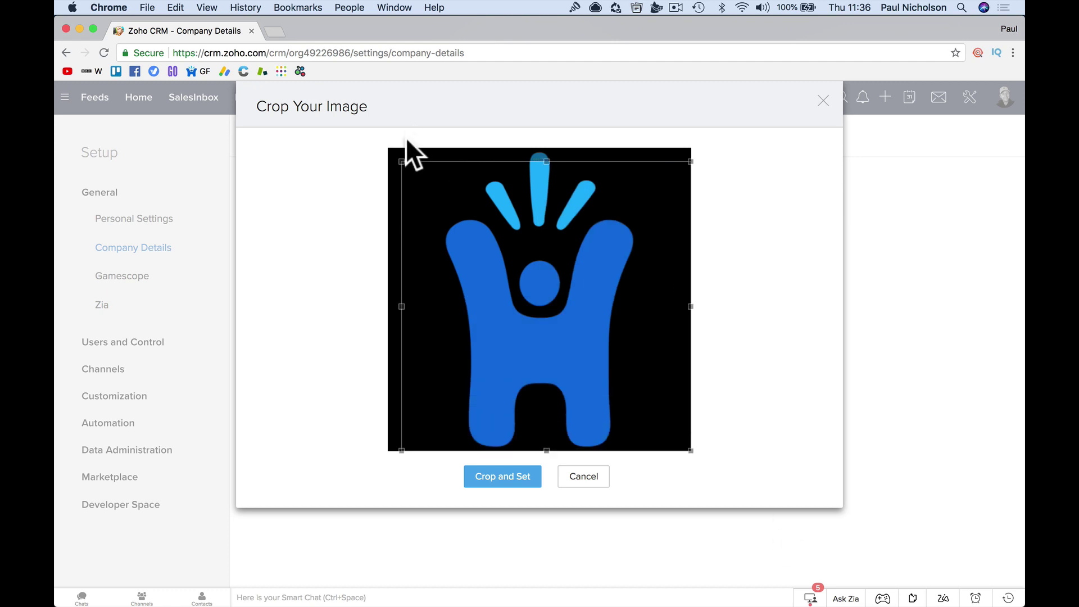
drag(402, 147, 338, 121)
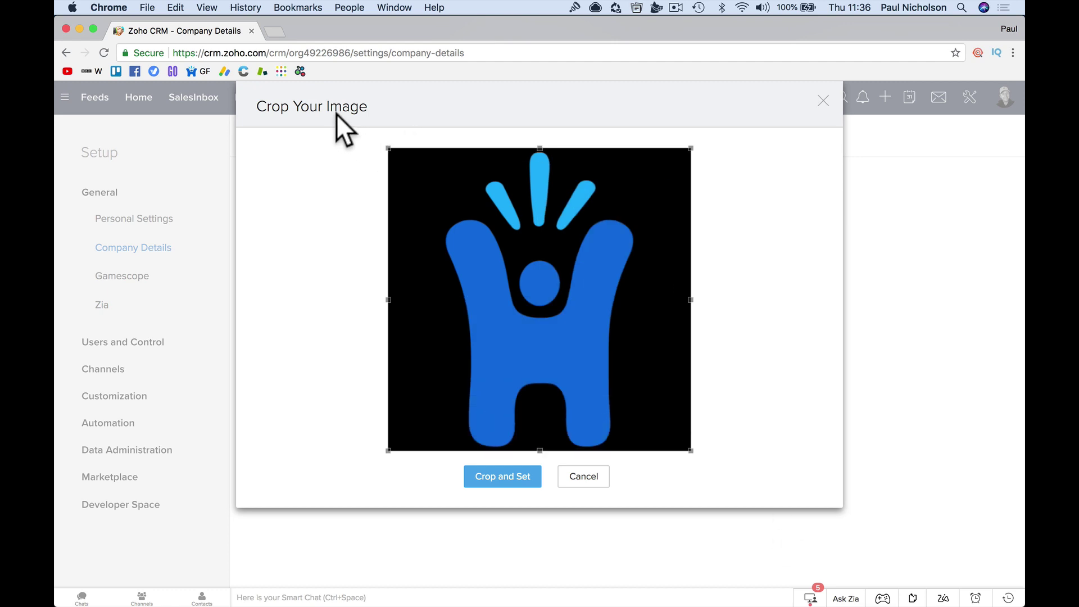
click(478, 477)
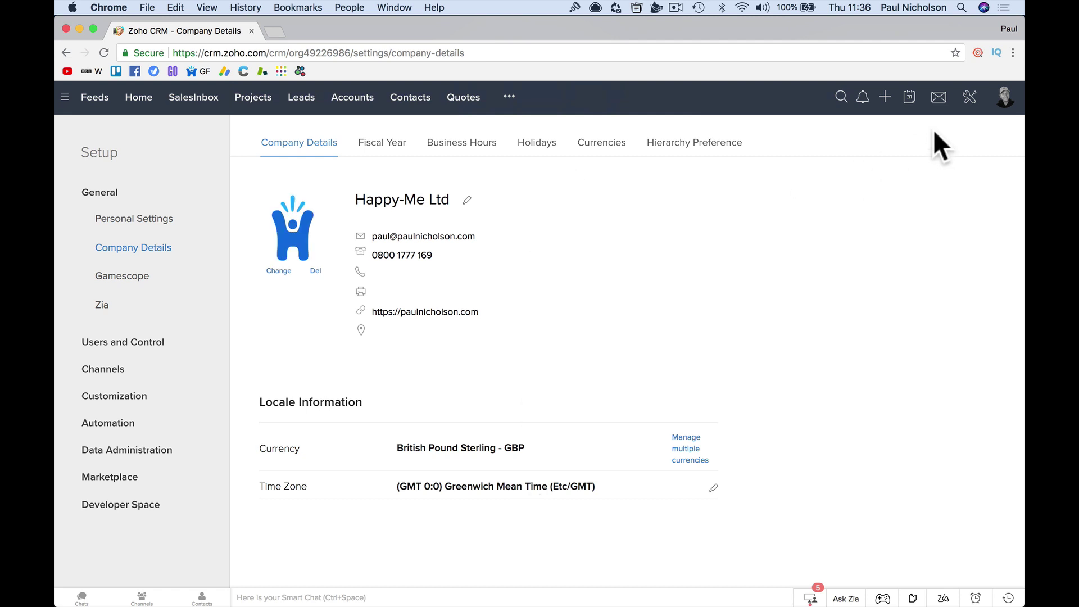
Open the Test quote from Quotes and show its print preview with the new H logo
click(462, 98)
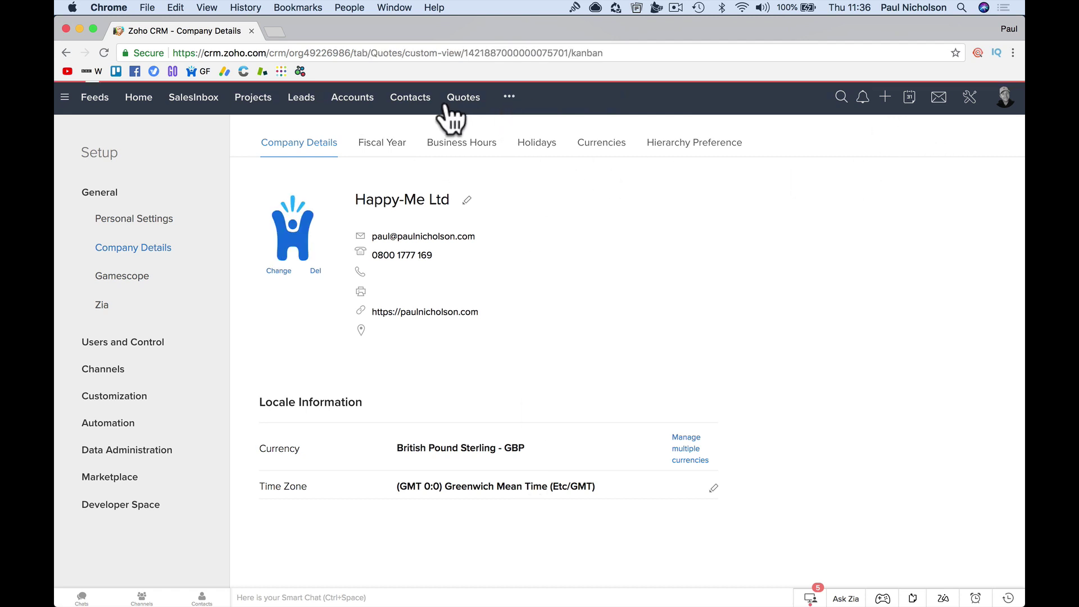
click(360, 306)
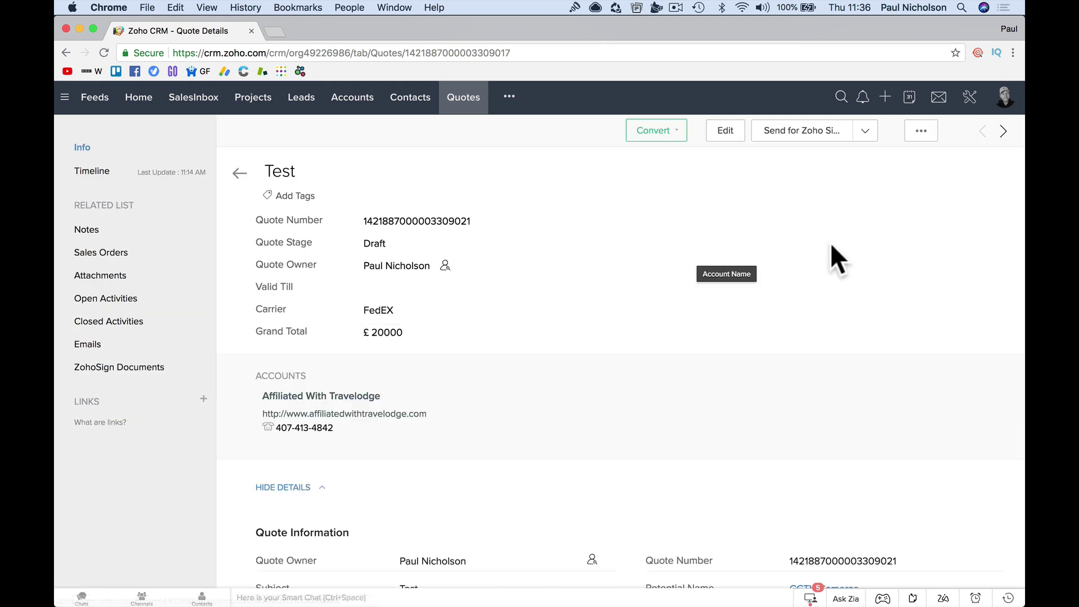
click(920, 137)
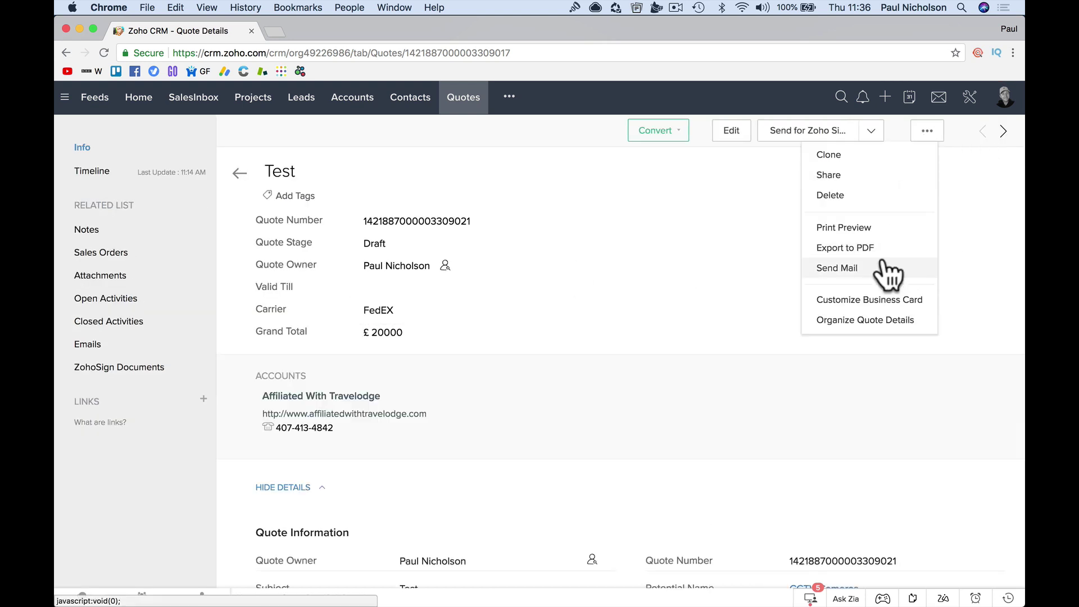
click(878, 228)
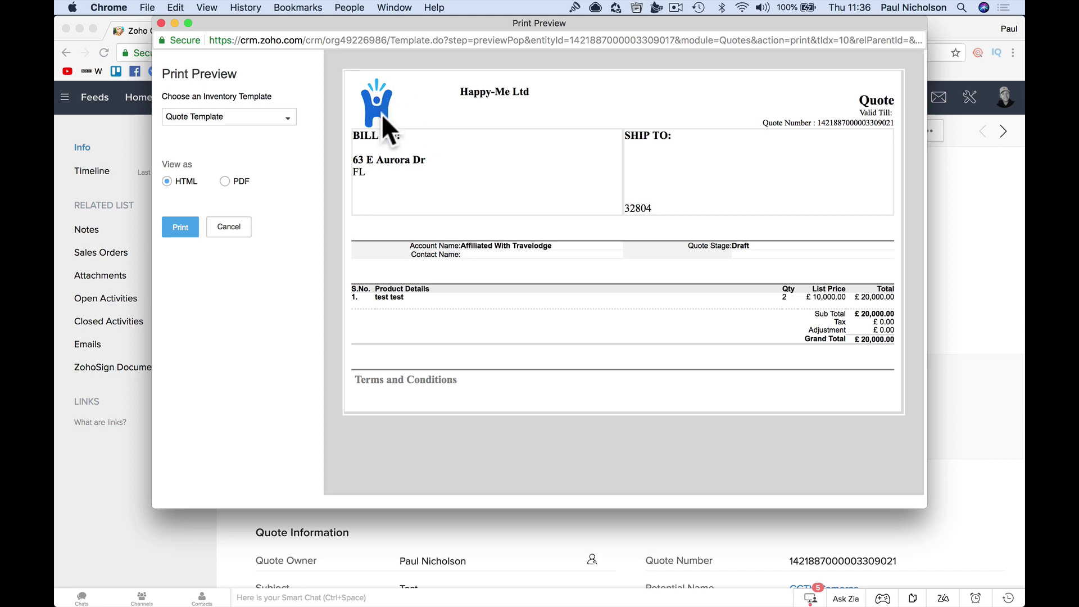
Close the preview and open Quote Template from Setup's Inventory templates in the editor
click(161, 22)
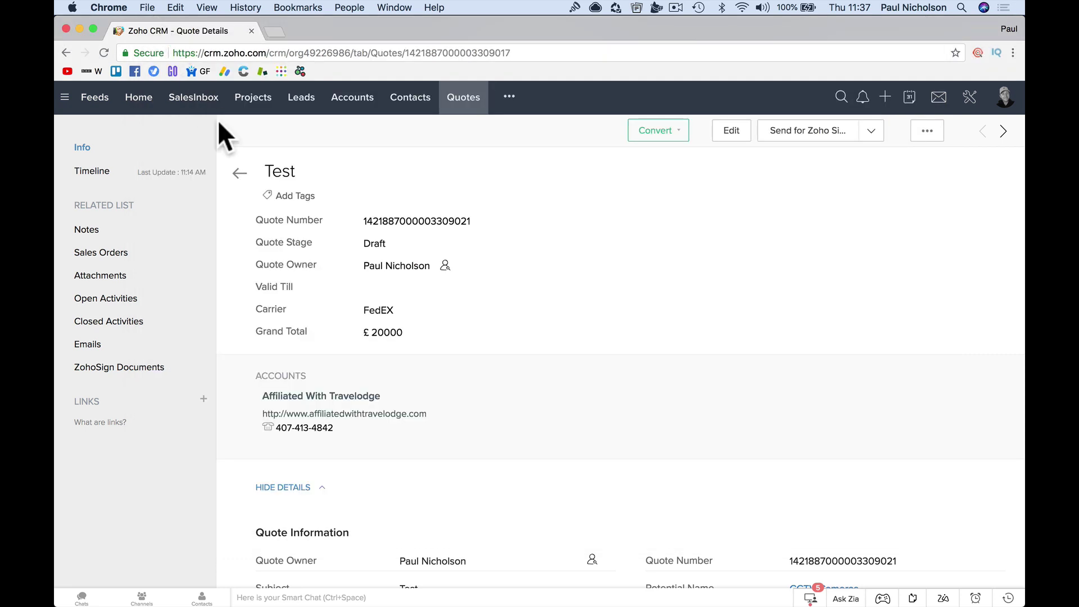
click(969, 99)
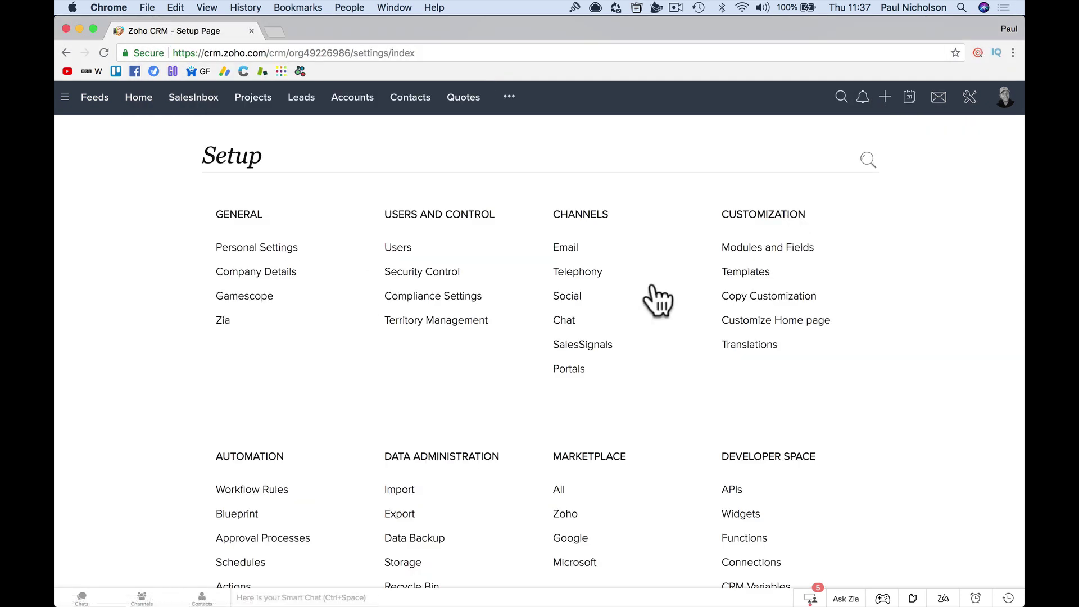
click(755, 272)
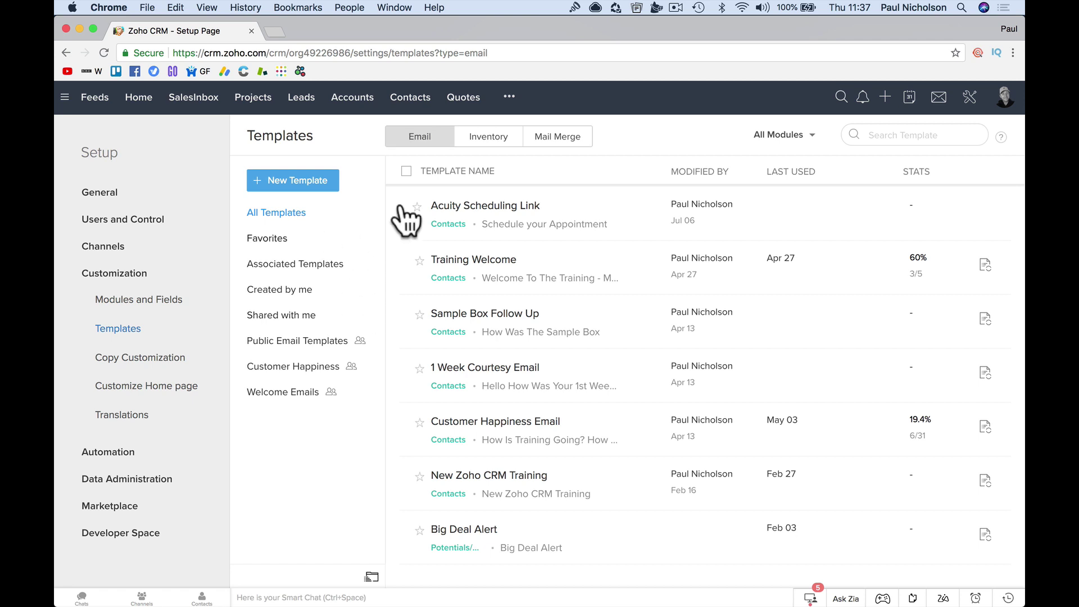
click(485, 139)
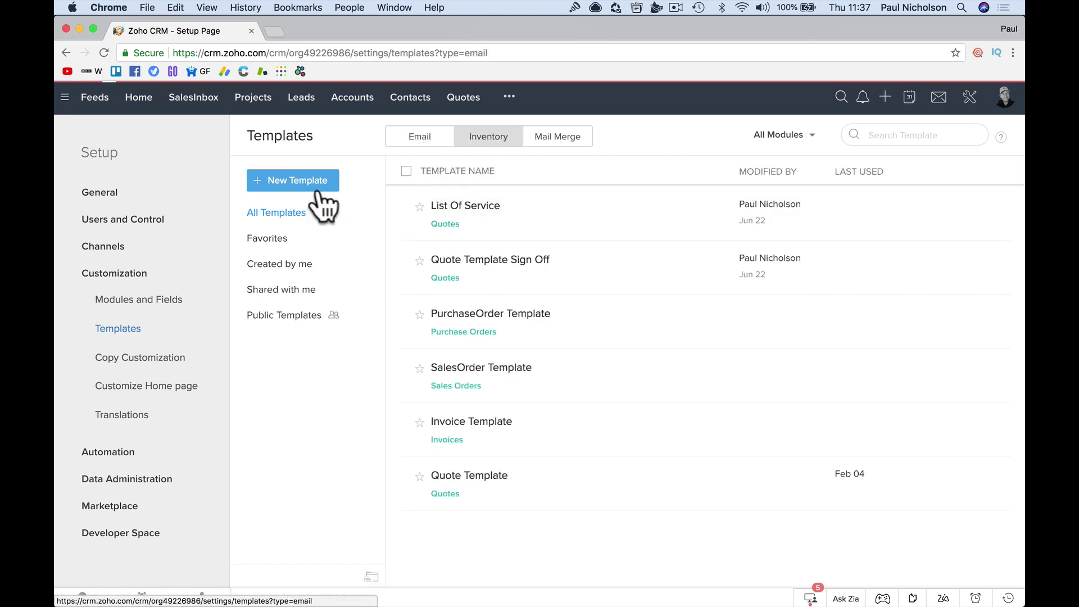
click(423, 143)
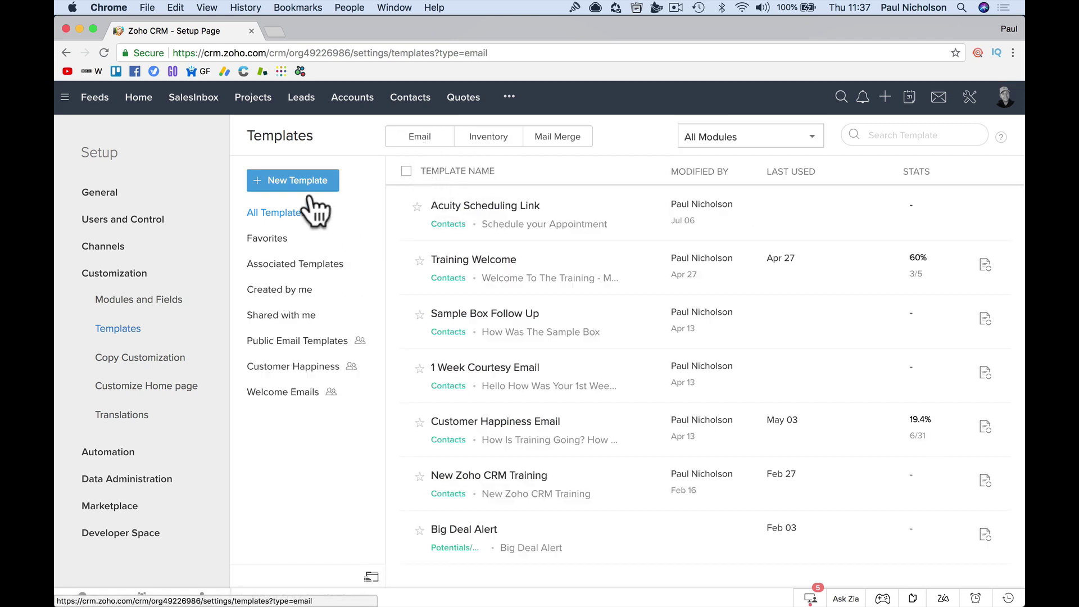
click(884, 138)
text(quote)
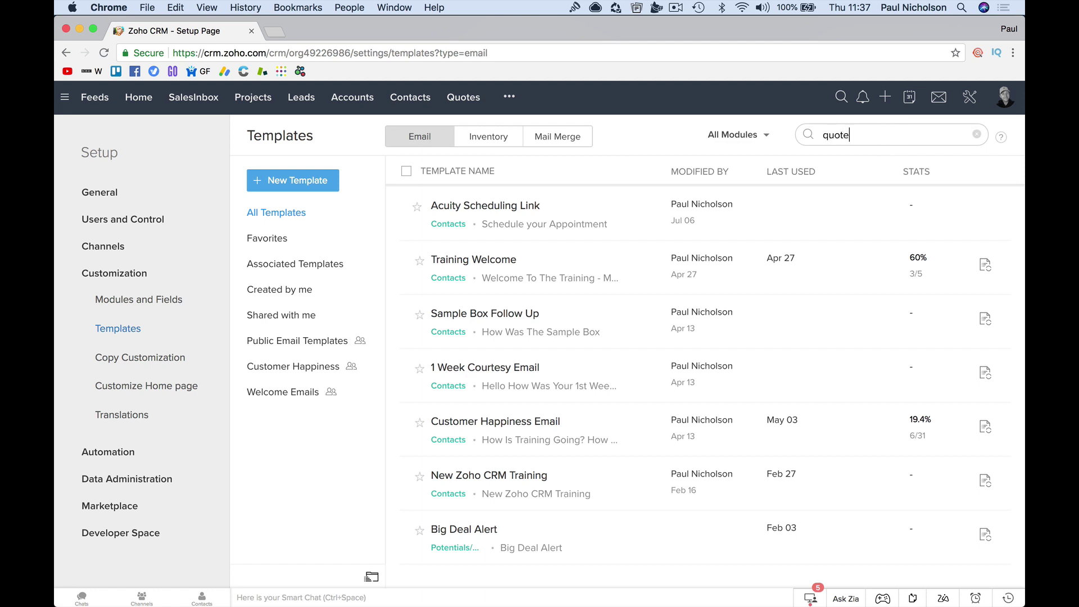
click(488, 141)
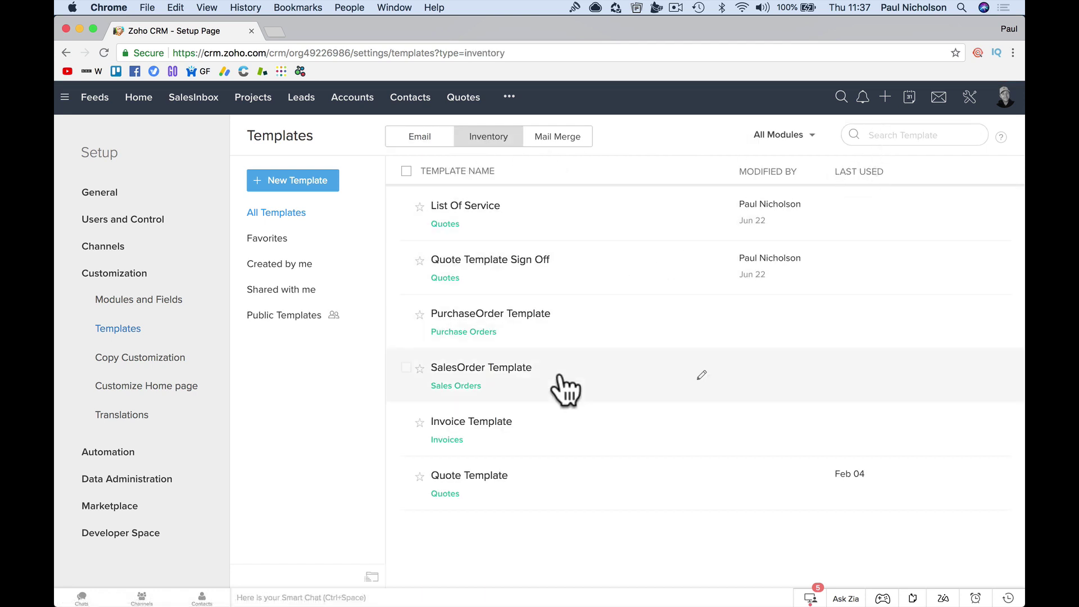
click(488, 482)
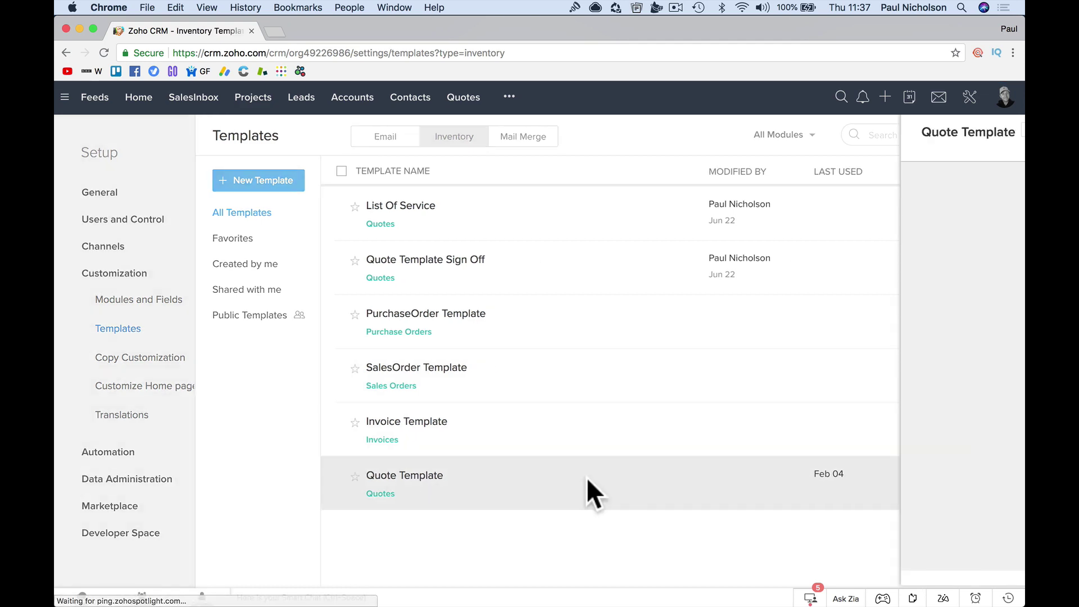
click(1001, 198)
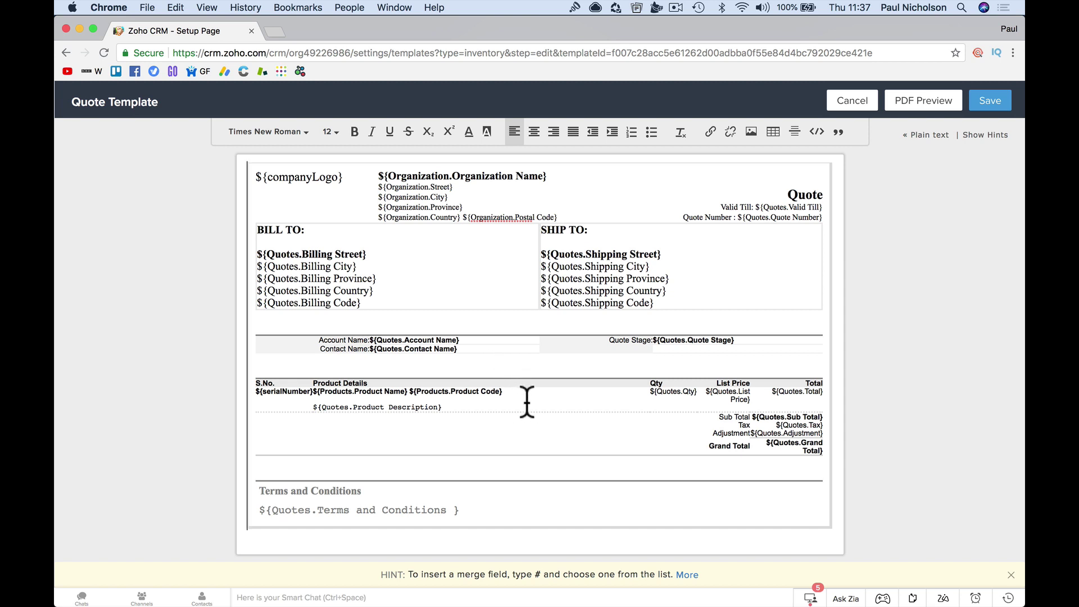
Insert the Potential Name merge field with # on the line below ${companyLogo}
click(434, 290)
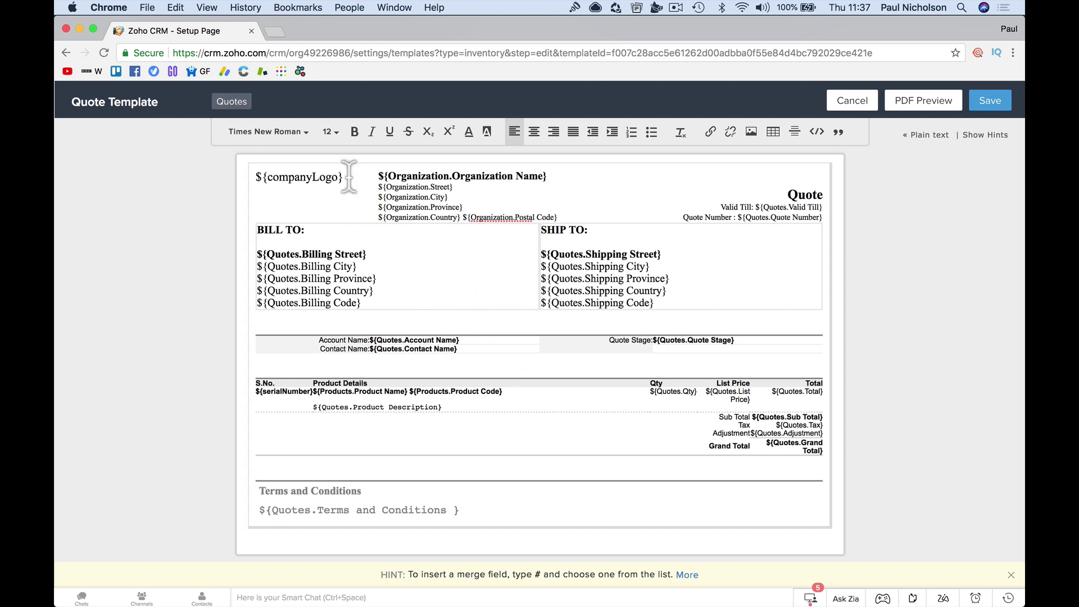
click(375, 286)
text(#)
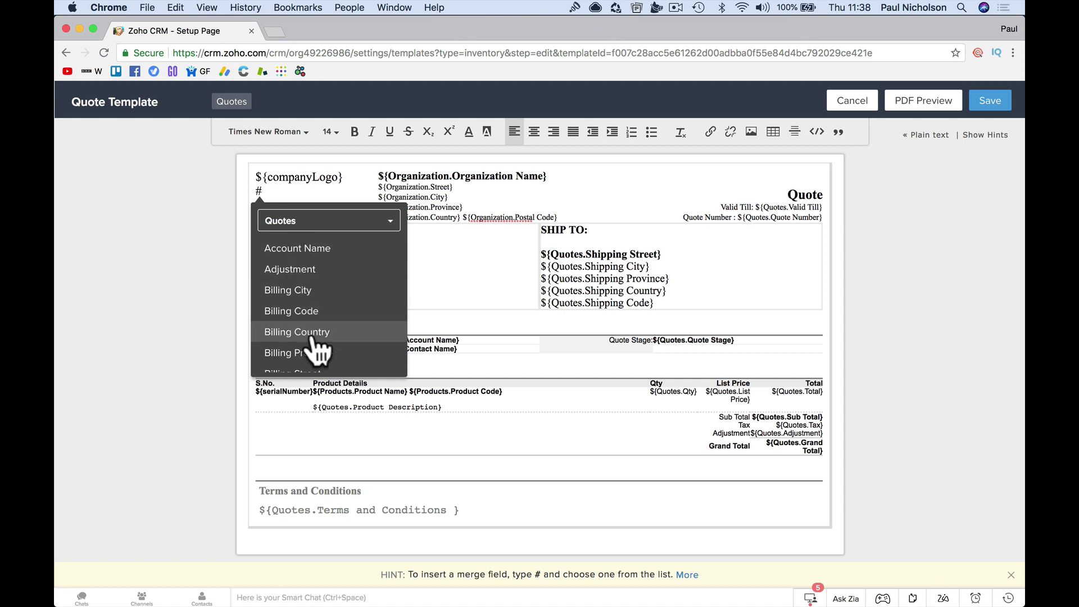
scroll(313, 349, down, 5)
scroll(313, 339, down, 3)
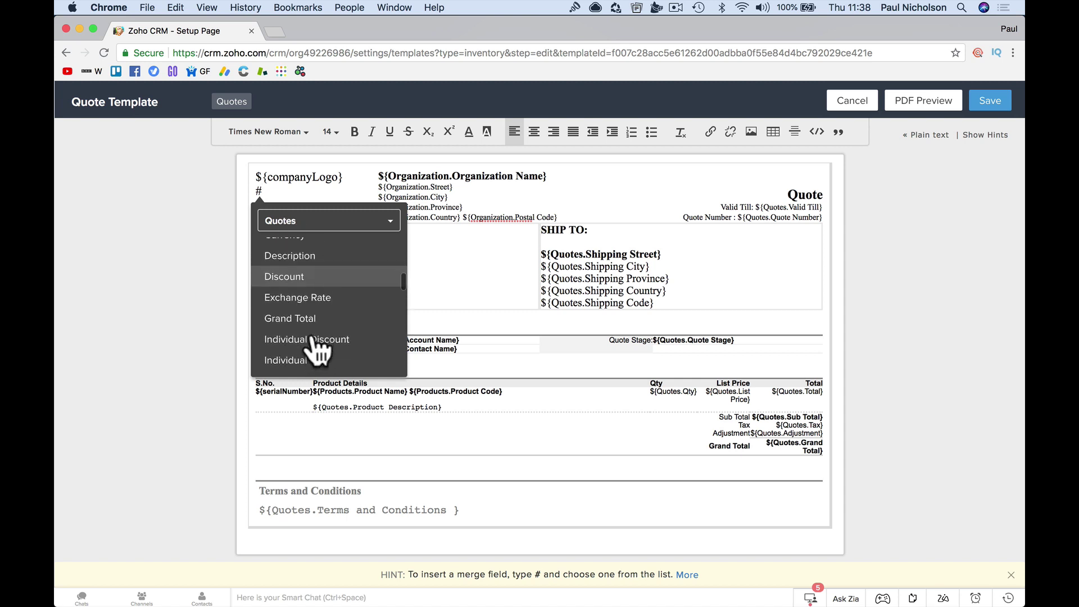
scroll(314, 349, down, 3)
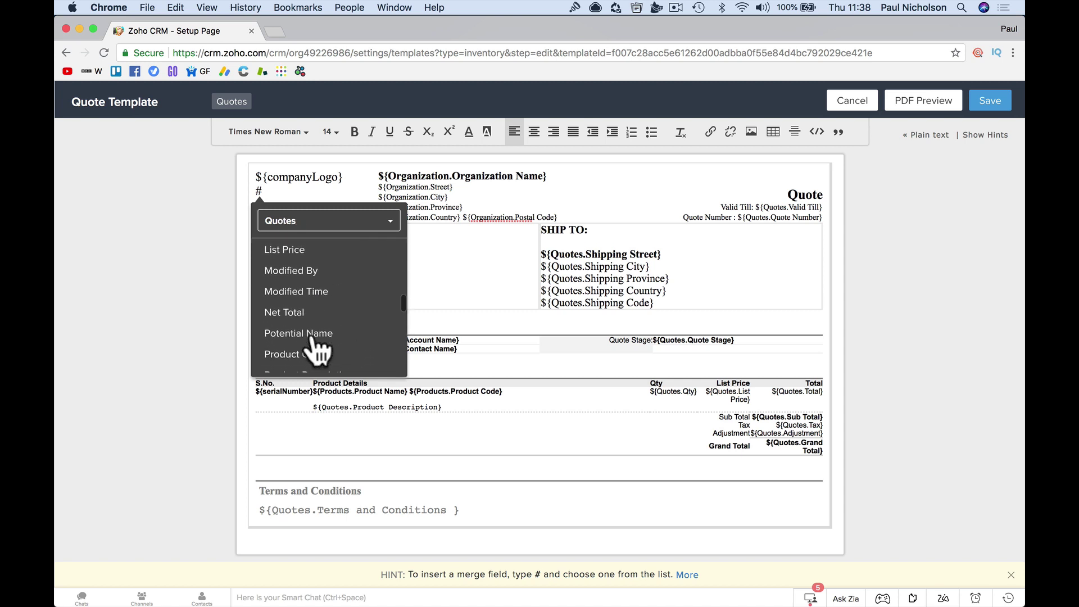
scroll(317, 349, down, 3)
scroll(315, 347, up, 3)
click(313, 308)
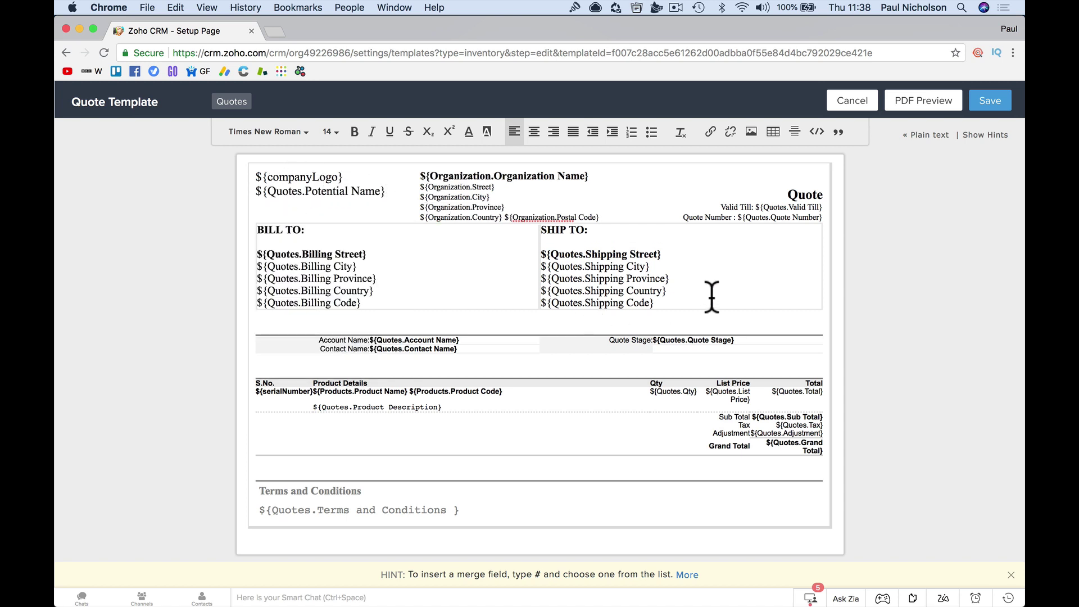
Save the Quote Template and return to the Quotes module
click(989, 101)
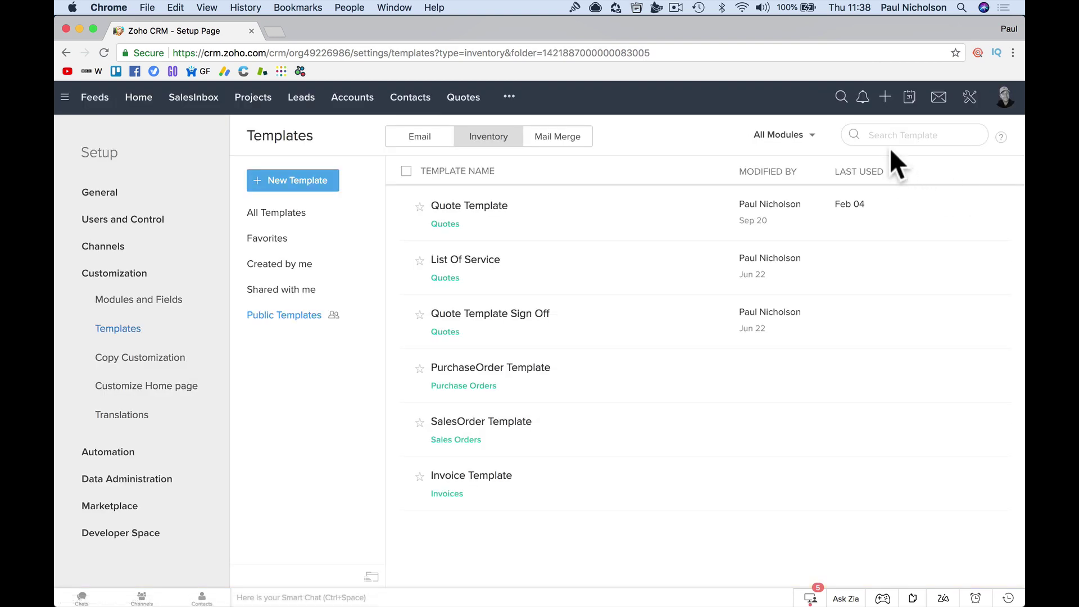
click(509, 97)
click(460, 99)
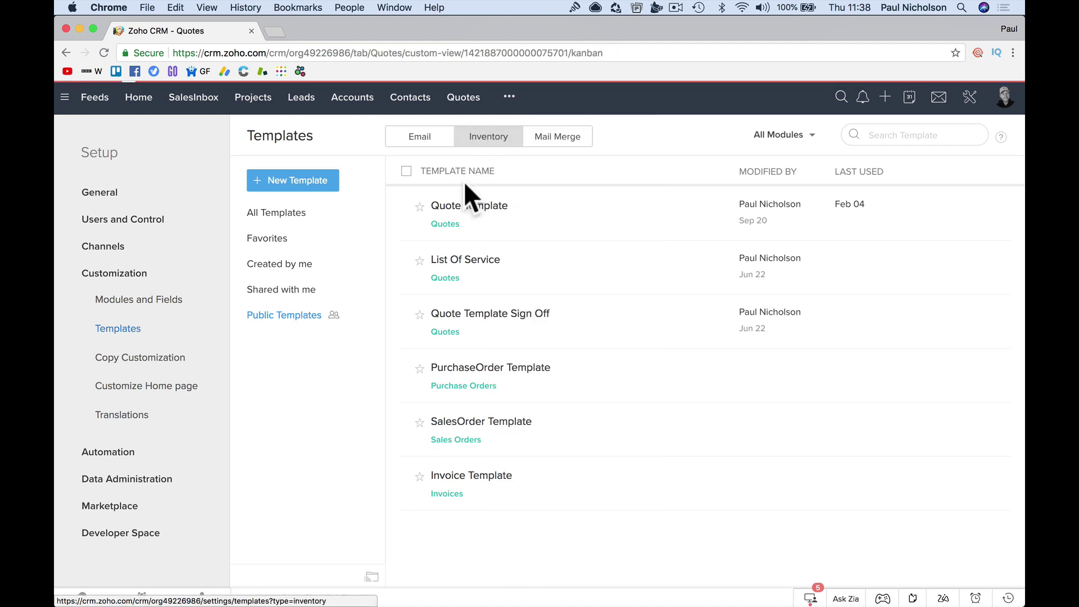
Print-preview the Test quote, check that CCTV Cameras appears under the logo, then close it
click(262, 268)
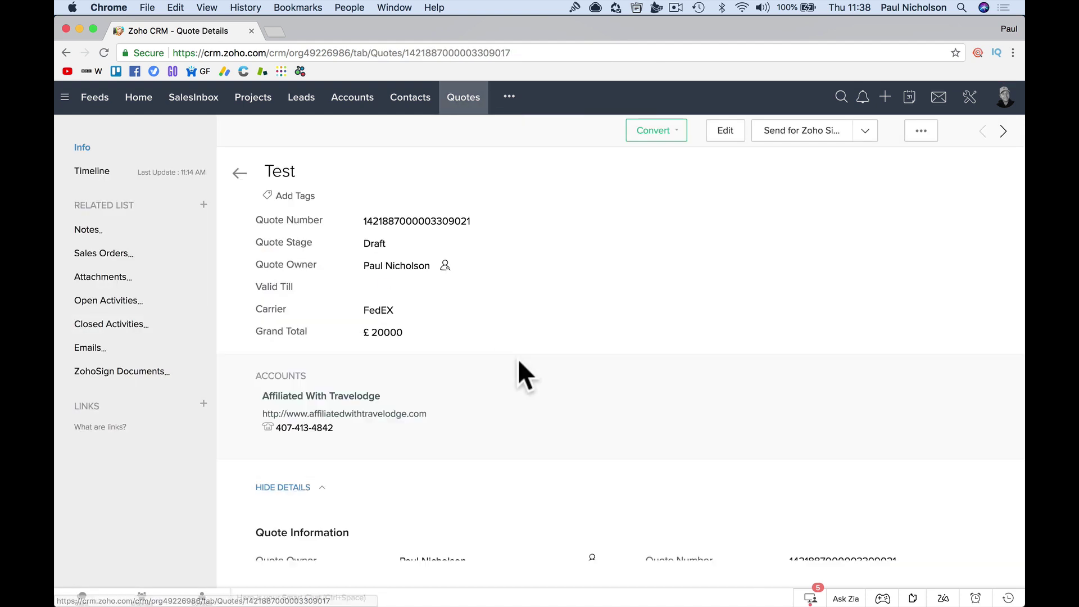
scroll(677, 397, down, 5)
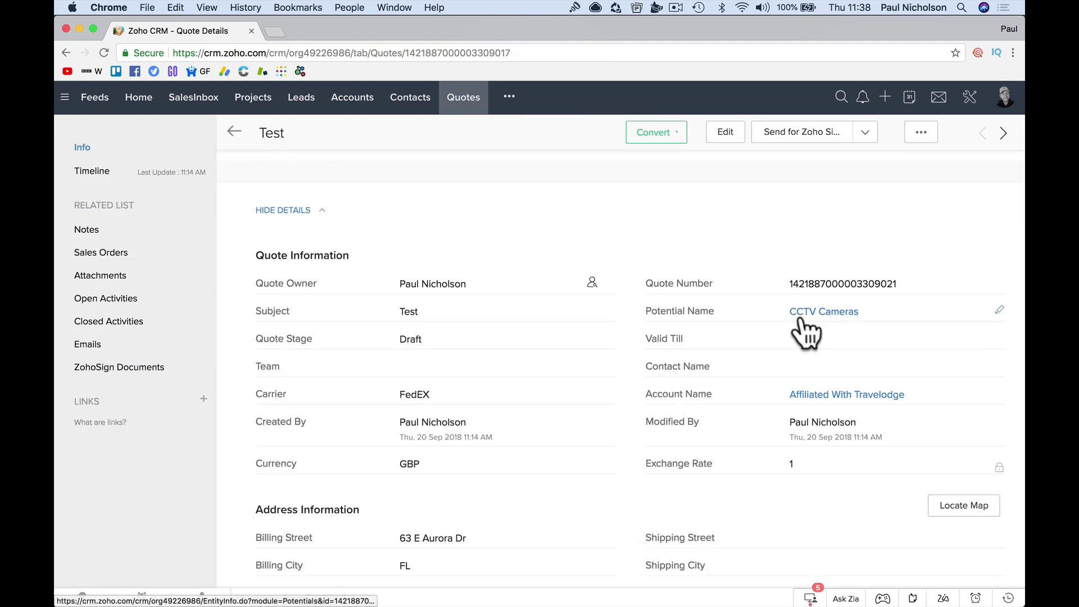
scroll(955, 253, up, 5)
click(926, 132)
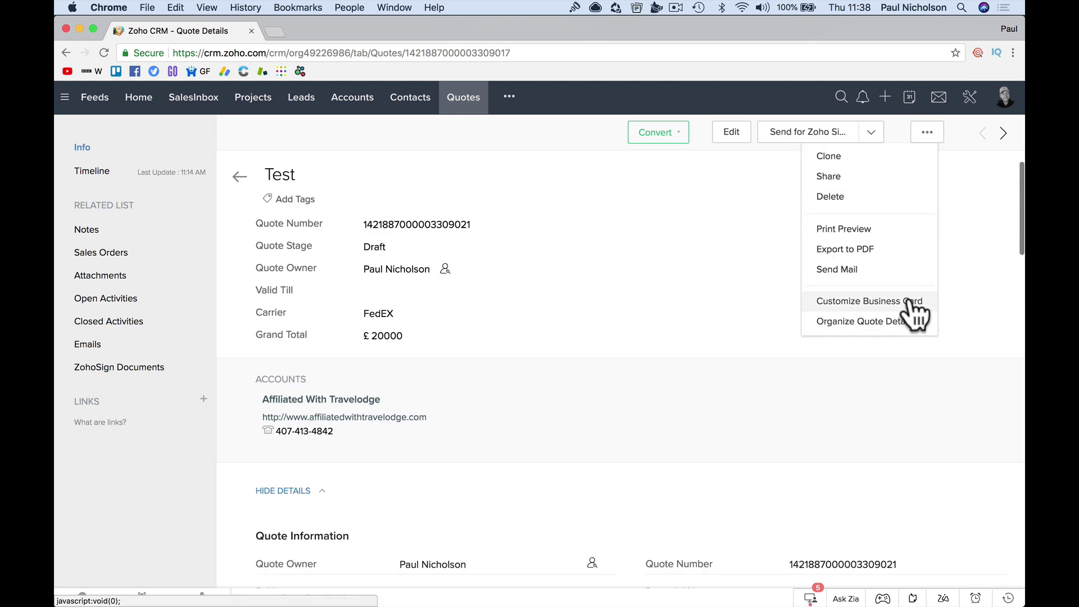
click(868, 231)
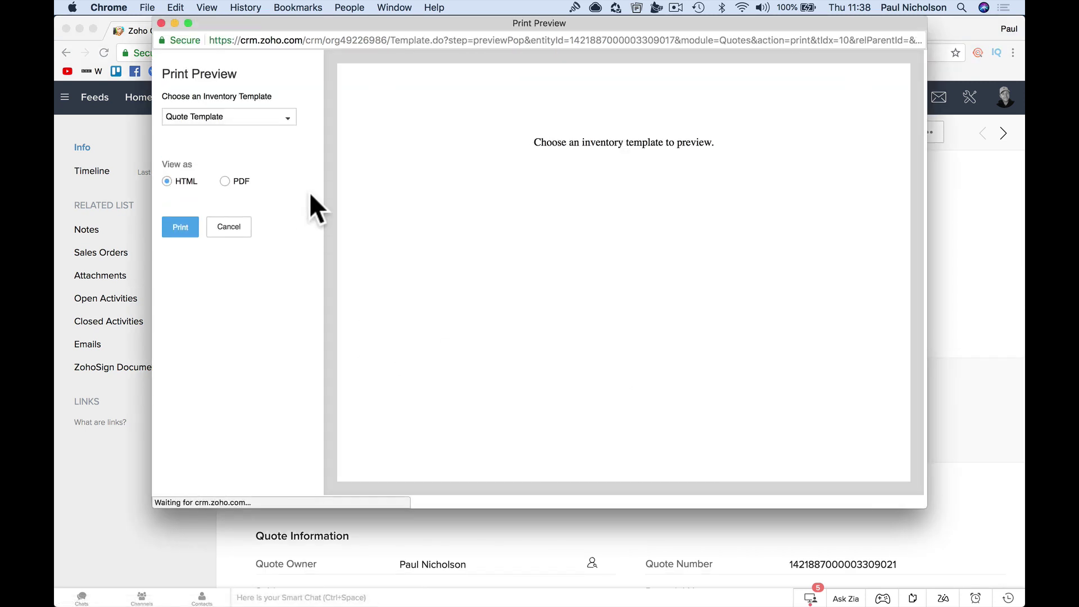
drag(354, 136, 425, 135)
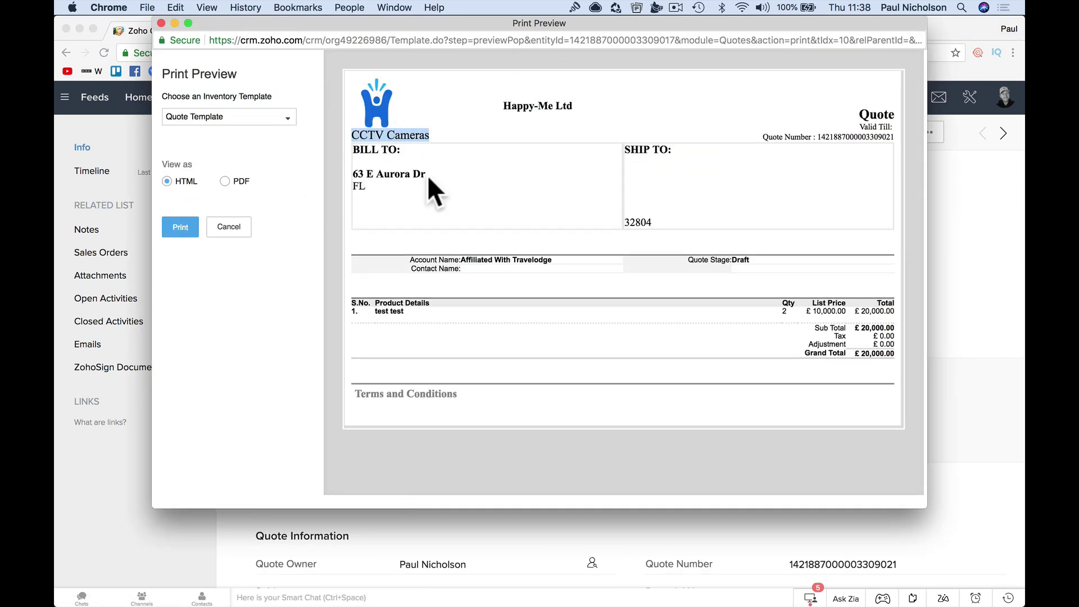
click(160, 22)
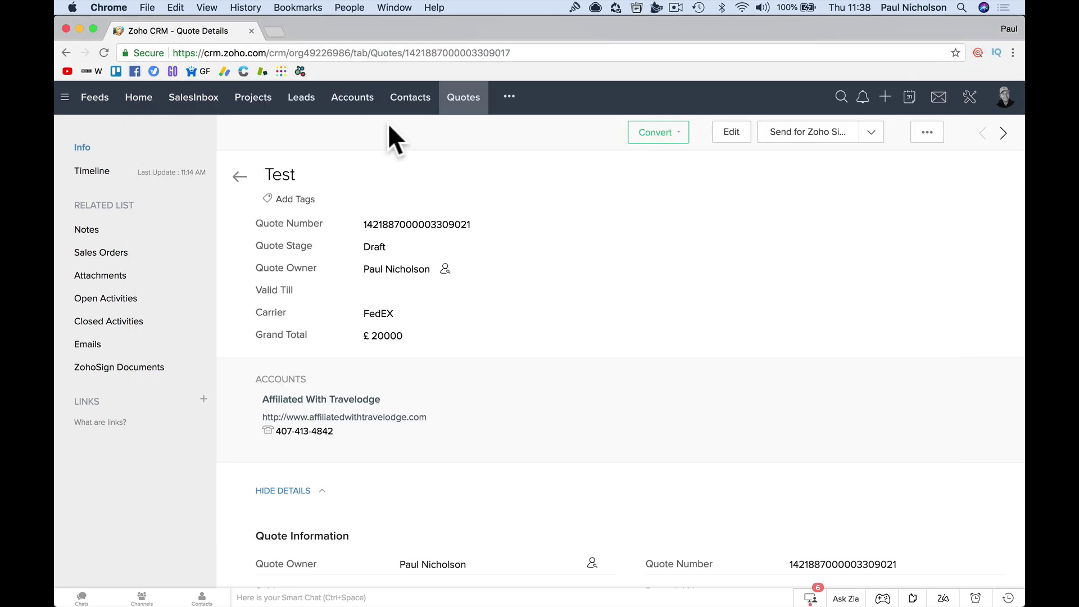
Open Quote Template for editing from Setup > Templates > Inventory
click(971, 102)
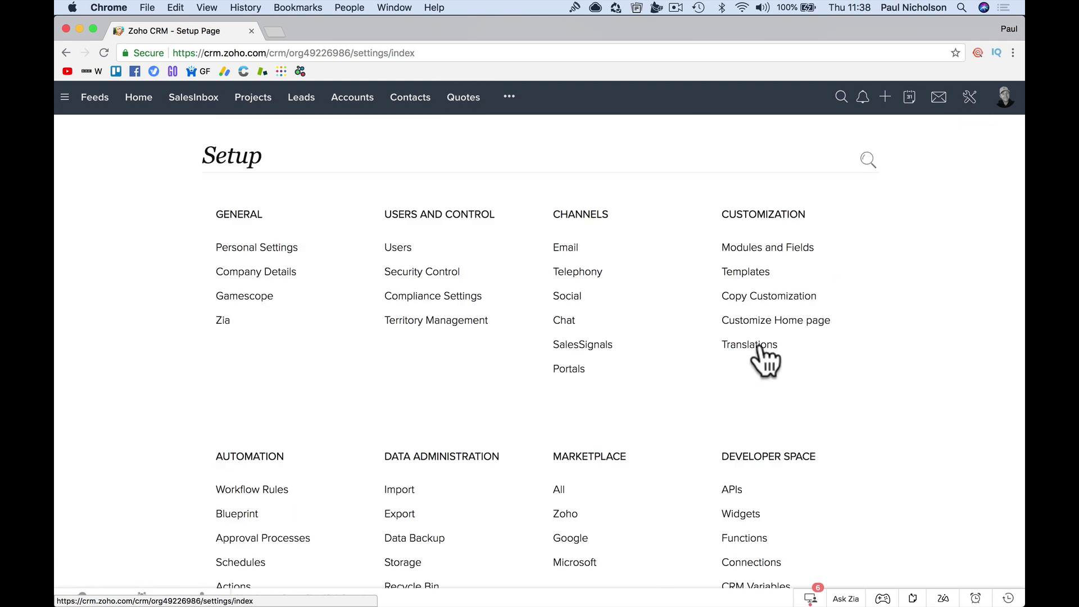
click(748, 272)
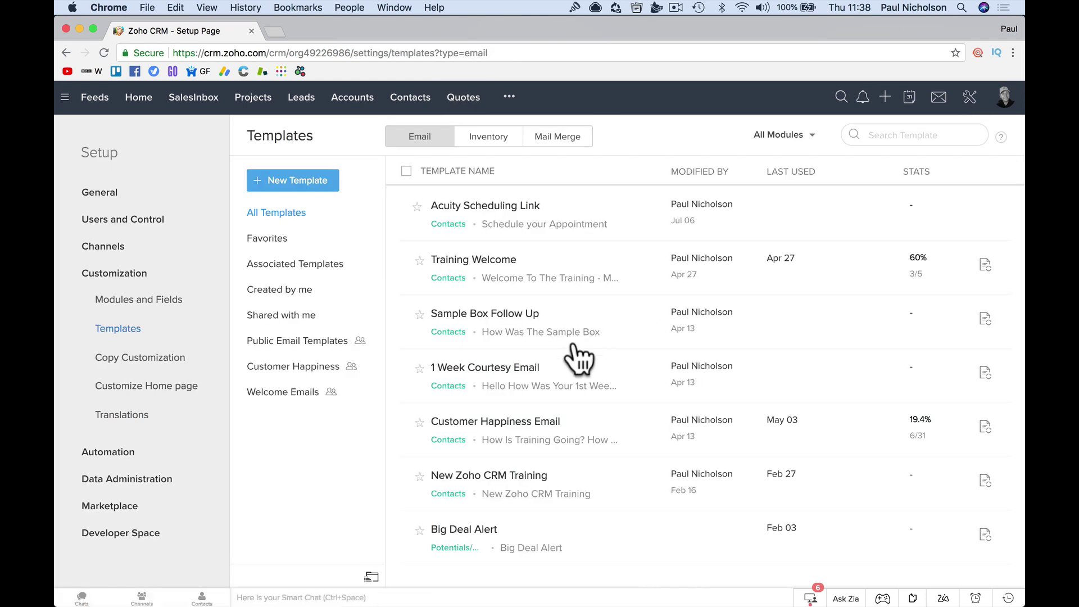
click(505, 145)
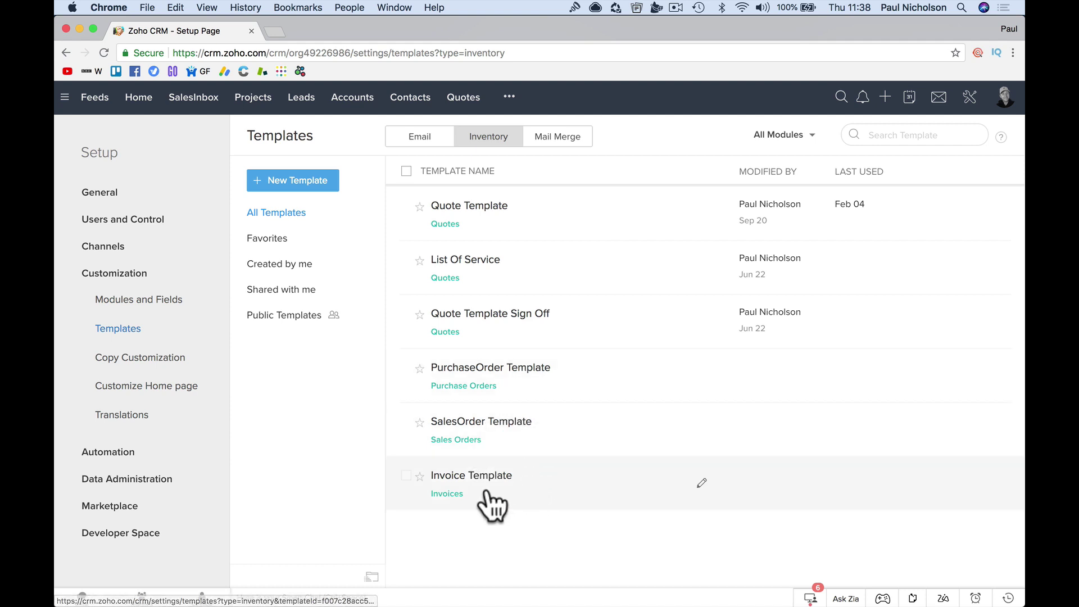
click(481, 208)
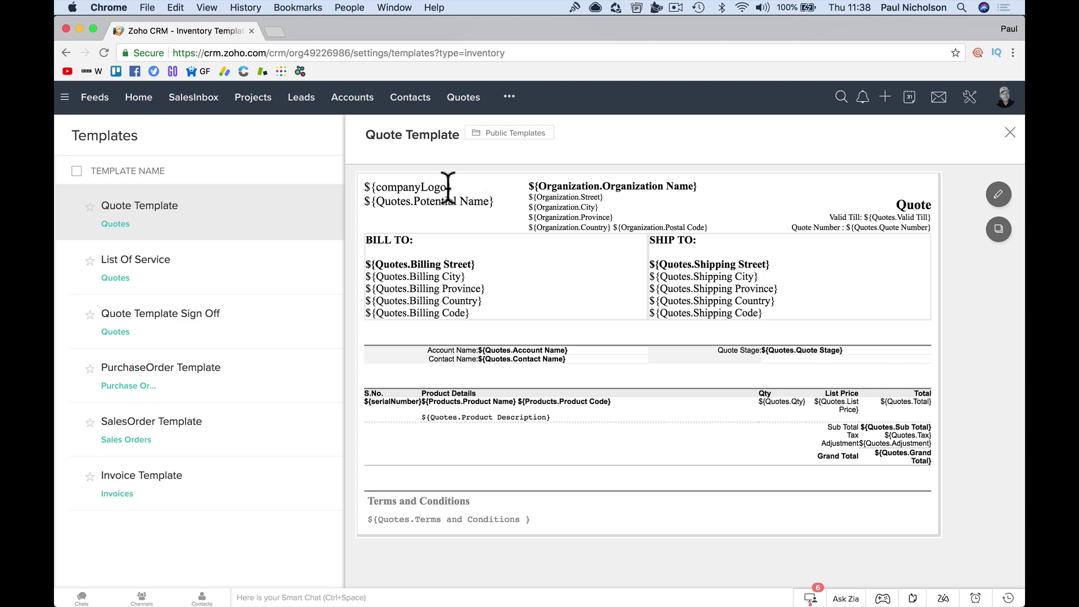
click(999, 194)
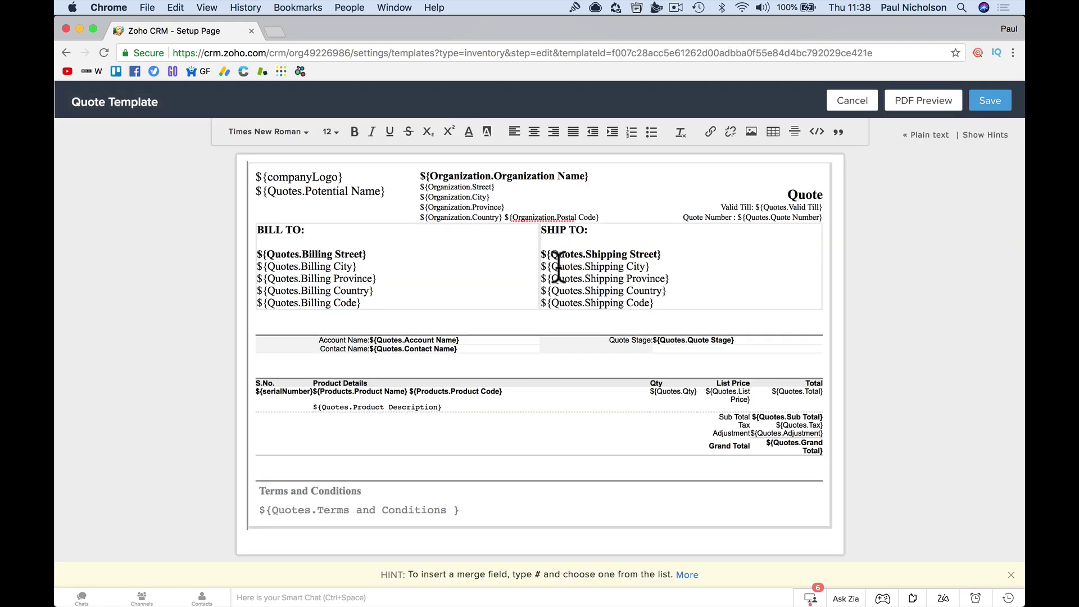
Put 'Quote For ${Quotes.Potential Name}' on one line after a blank line below the logo, and save
key(Return)
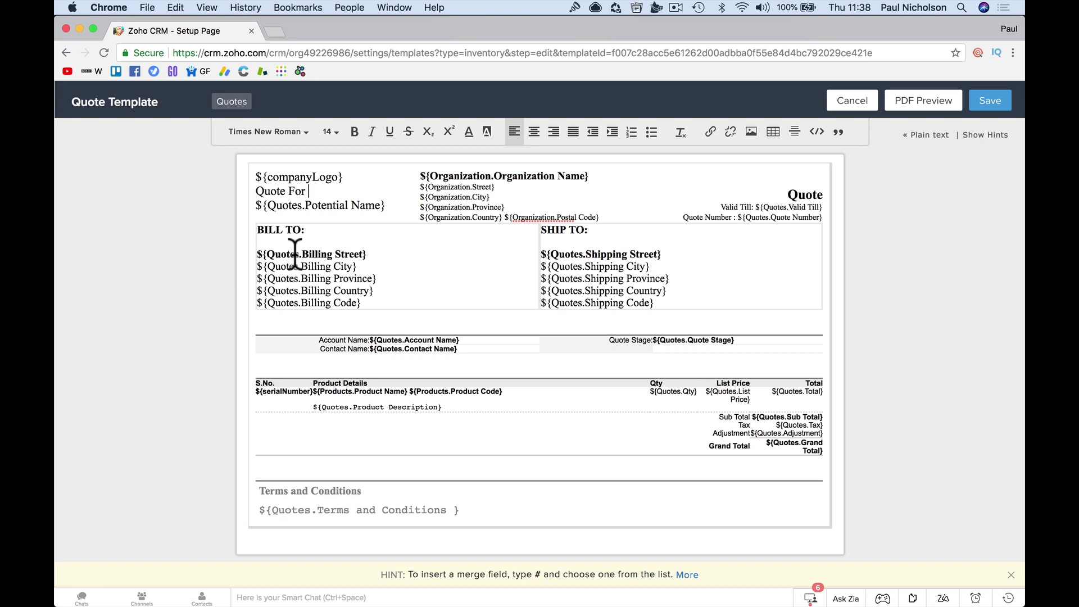
key(super+Up)
key(Return)
key(BackSpace)
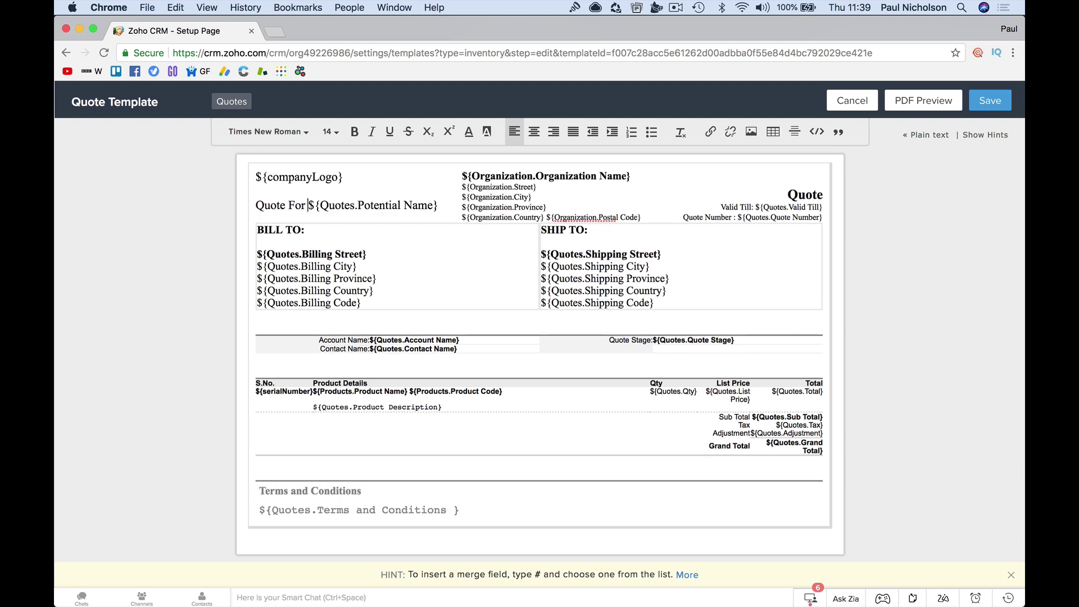
click(991, 103)
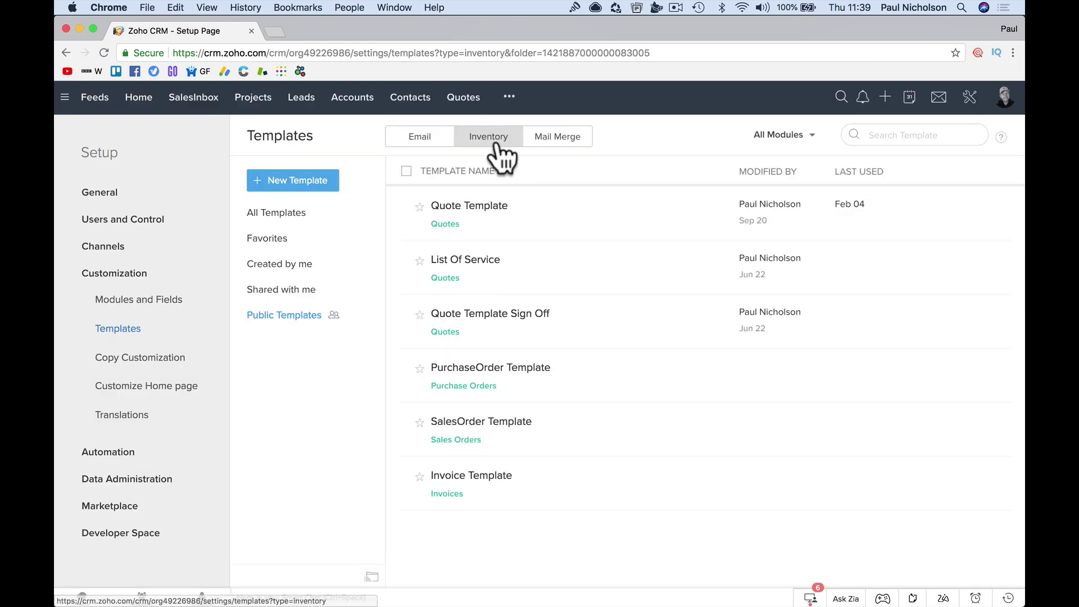
Print-preview the Test quote, check the 'Quote For CCTV Cameras' line, then close it
click(463, 97)
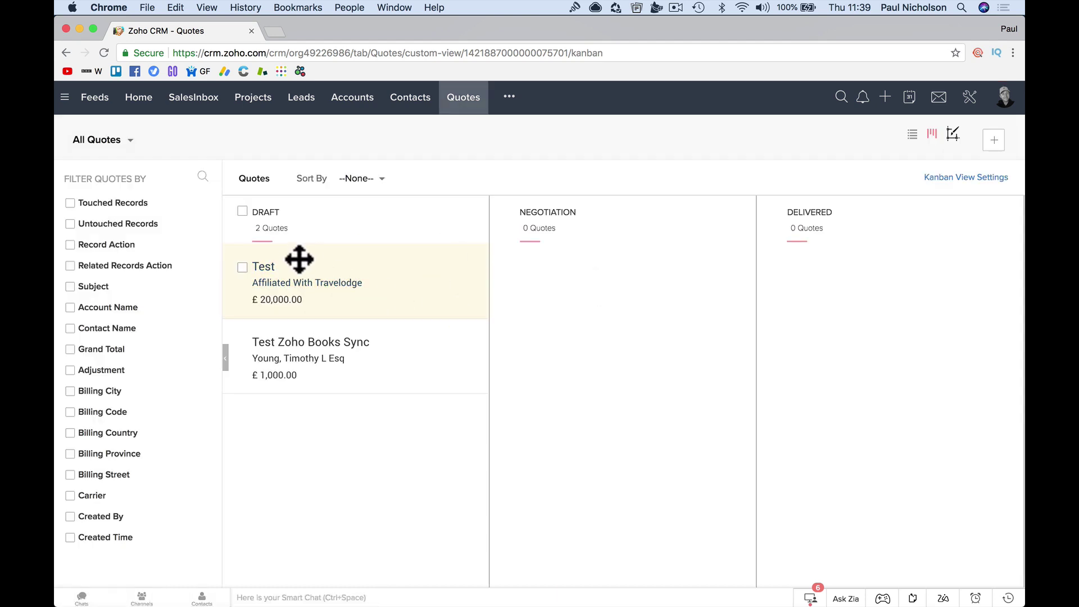
click(450, 280)
click(911, 132)
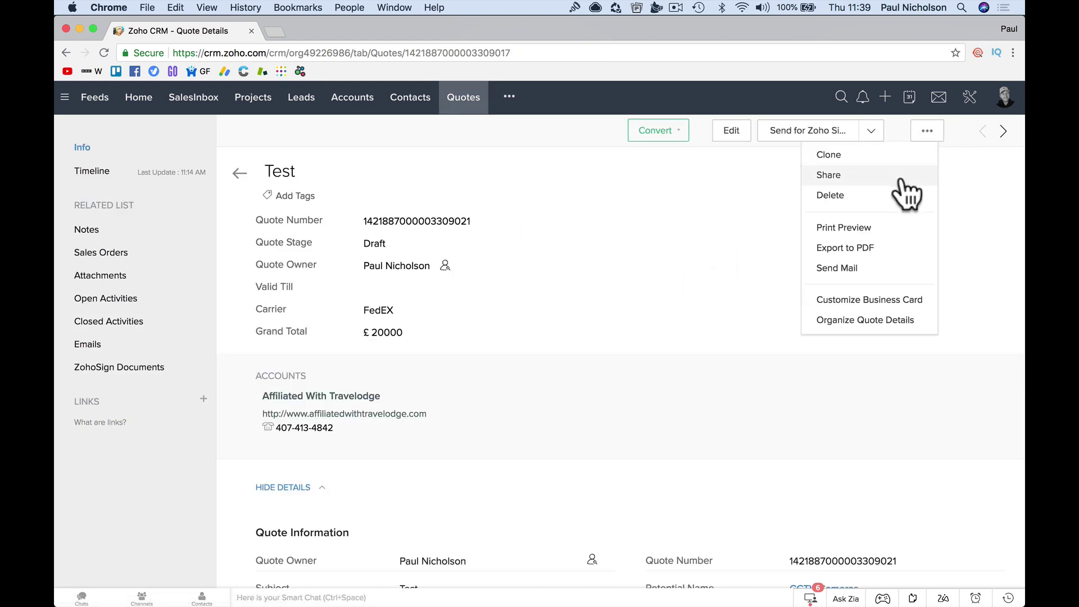
click(850, 233)
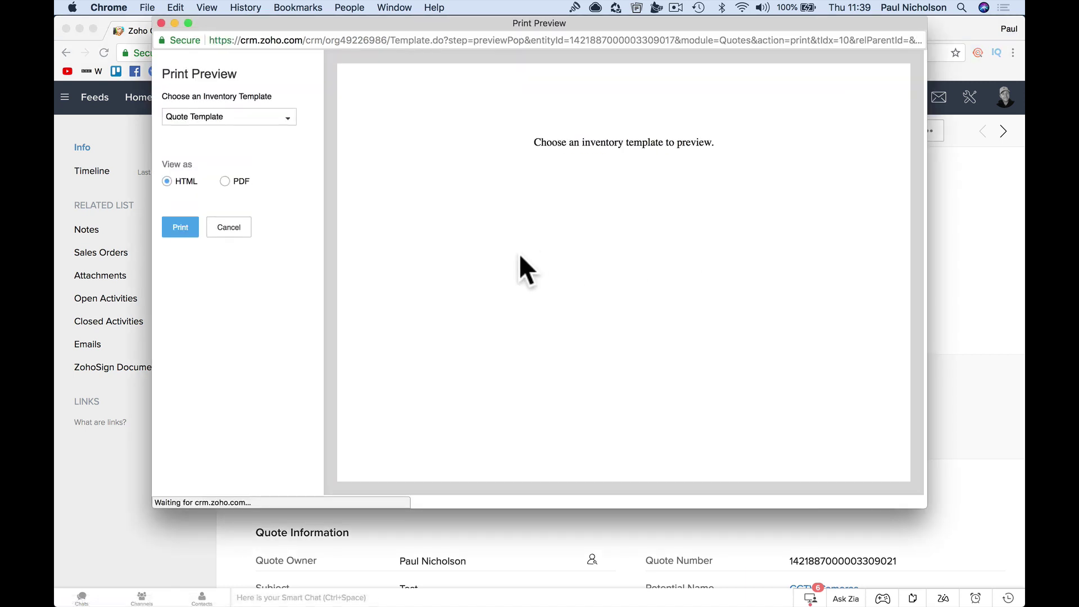
drag(355, 152, 450, 150)
click(405, 150)
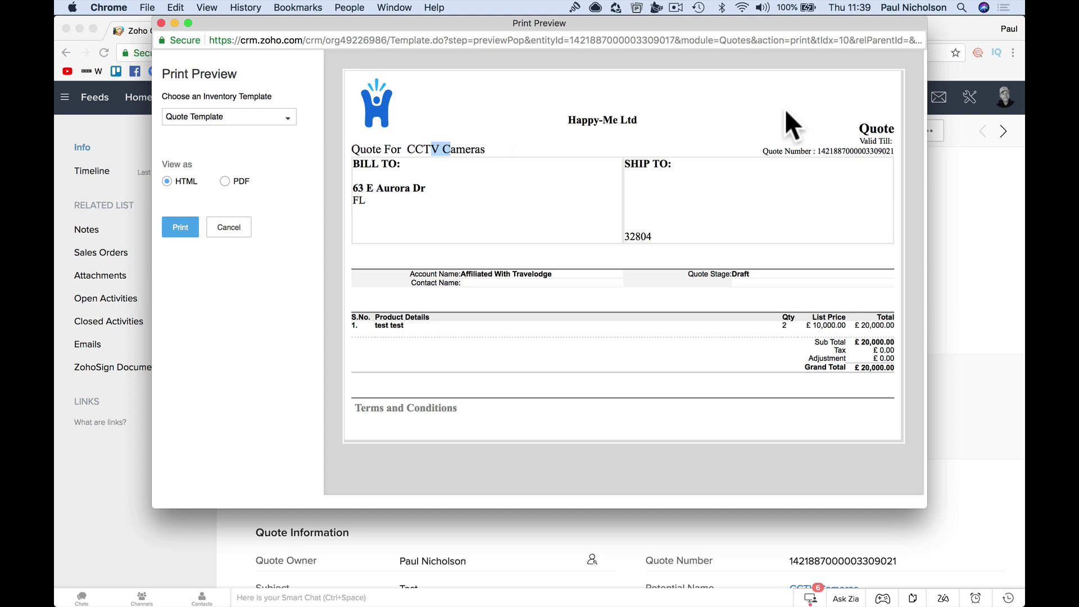
click(161, 22)
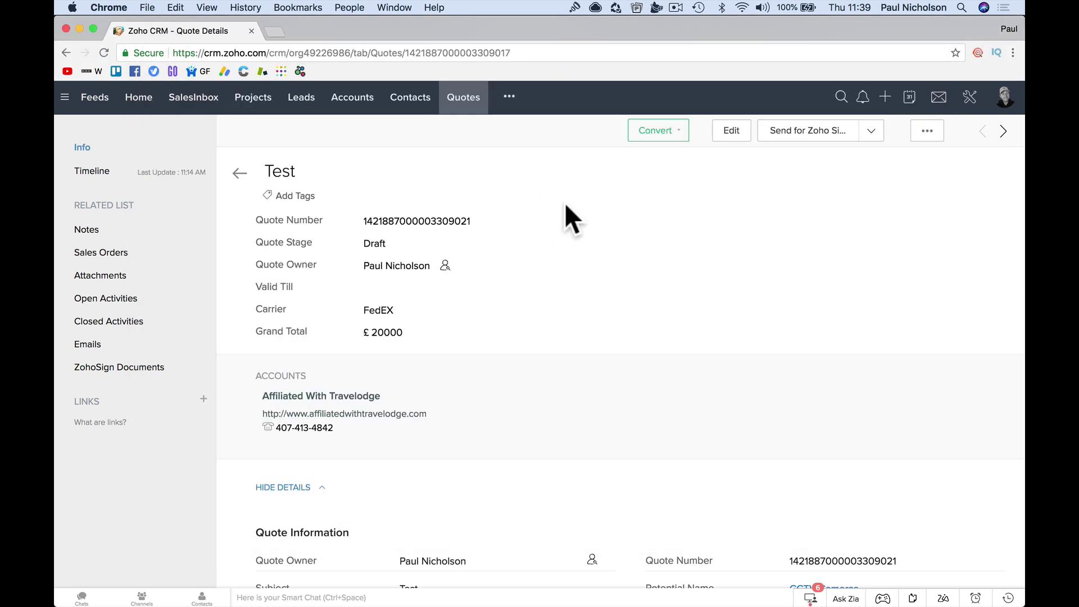
Reopen Quote Template for editing from the Inventory templates in Setup
click(970, 99)
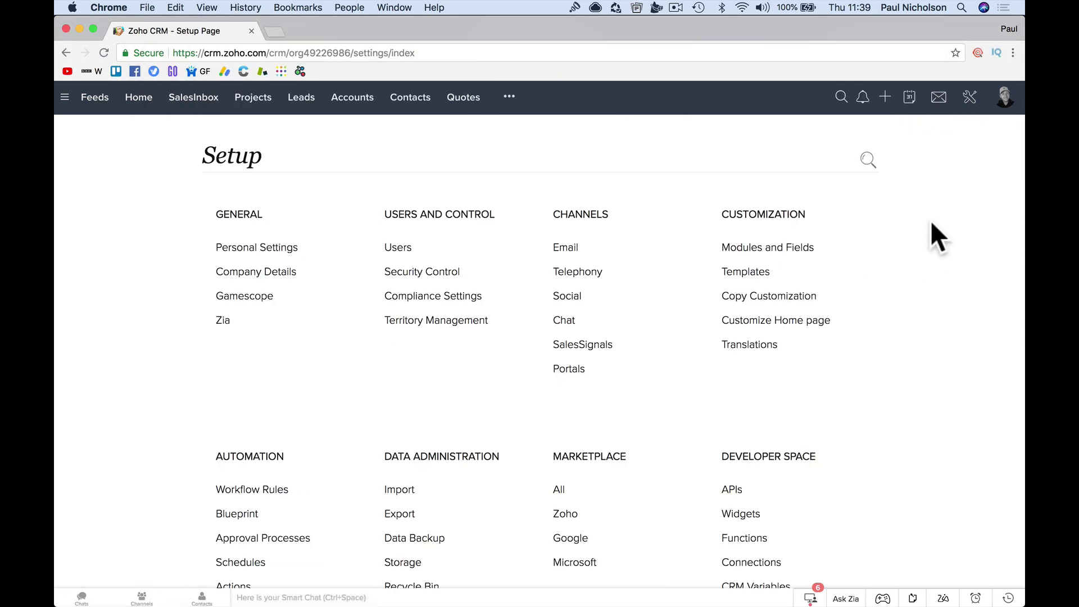
click(762, 272)
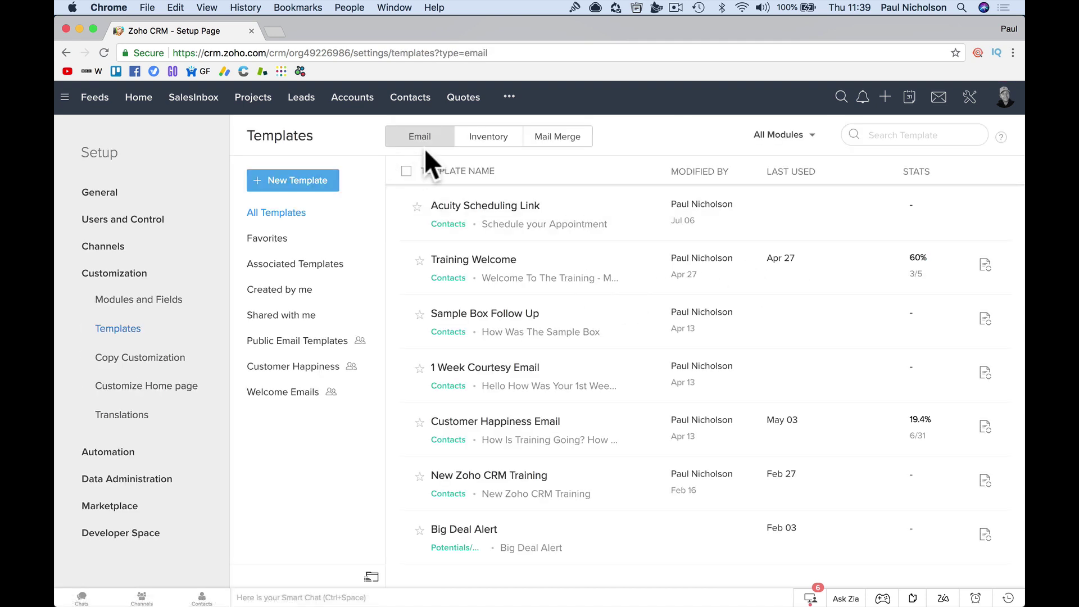
click(485, 137)
click(473, 208)
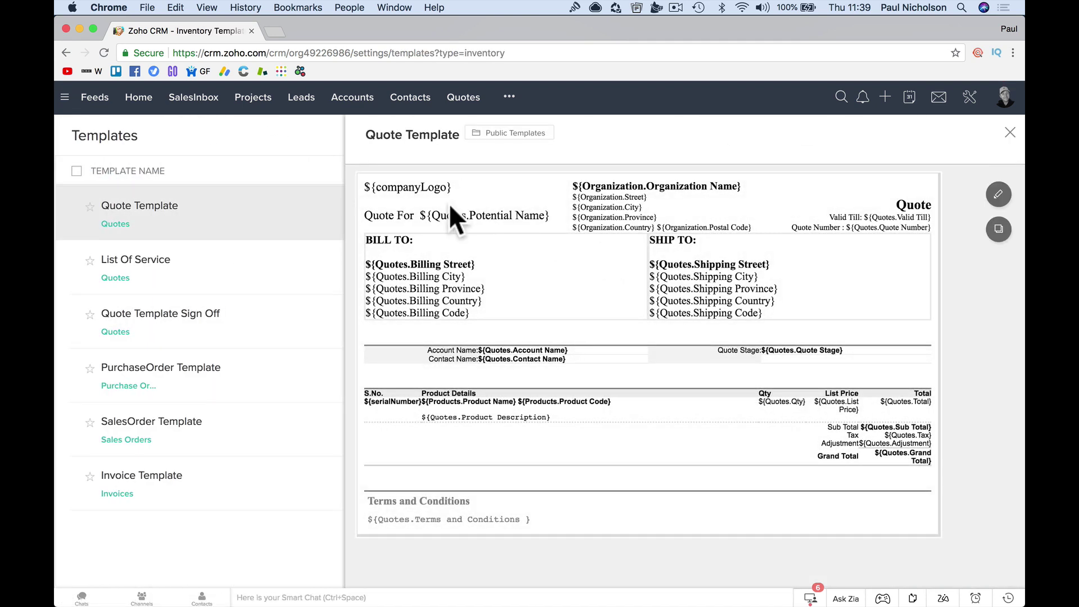
click(995, 205)
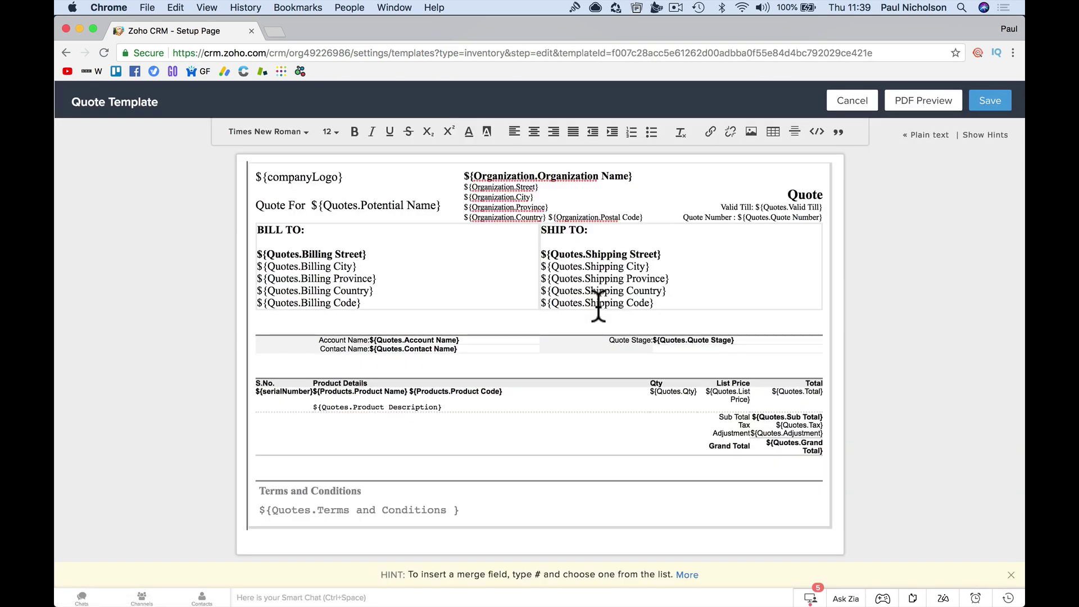
Type # on the empty line under ${companyLogo} and list the Potentials/Deals merge fields
click(423, 189)
text(#)
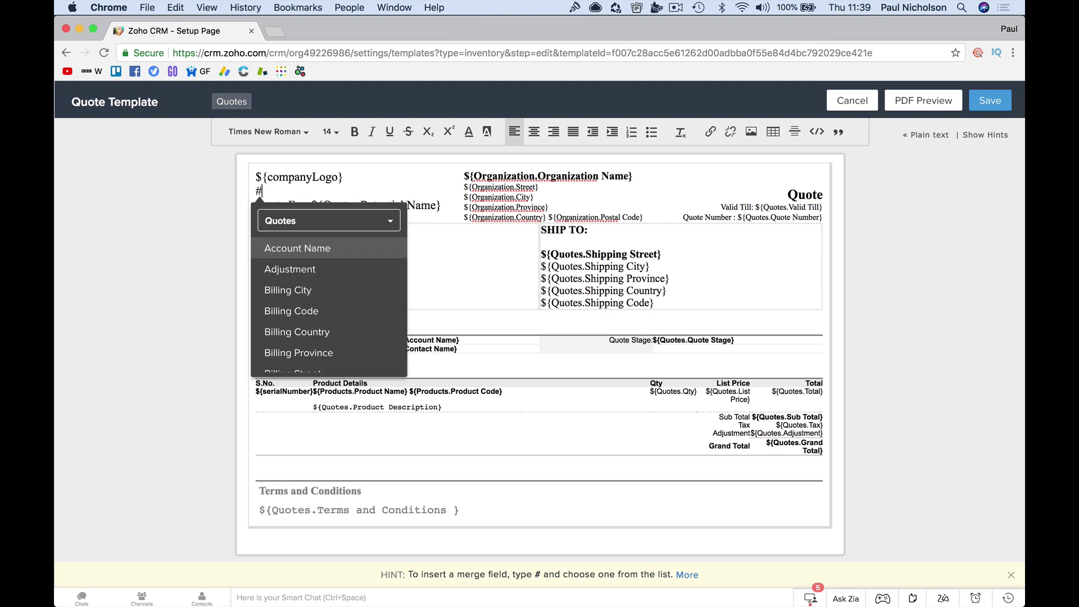
click(384, 220)
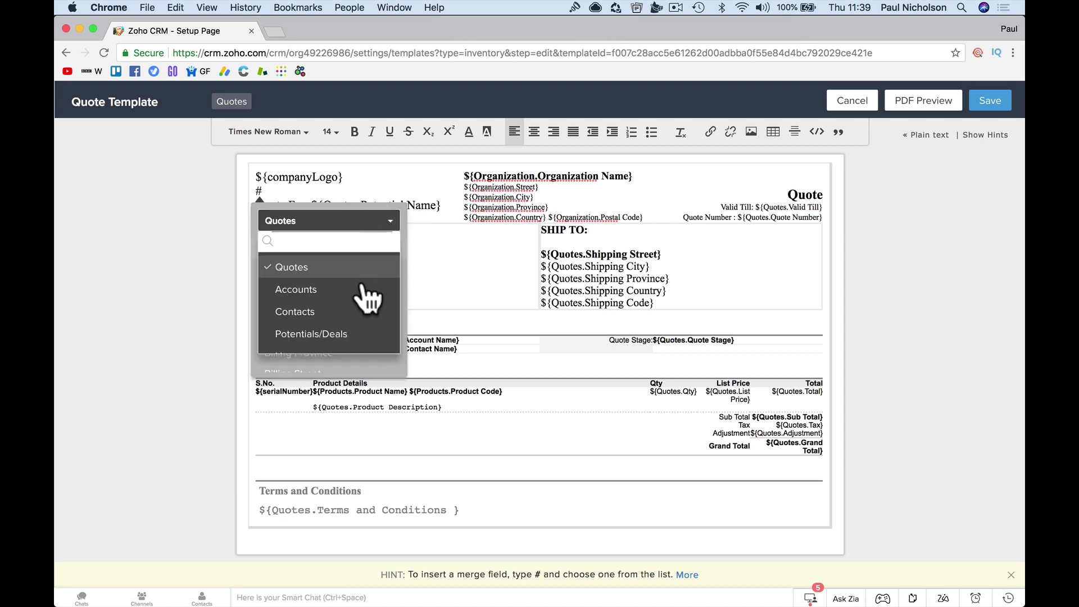
click(340, 335)
scroll(375, 315, down, 3)
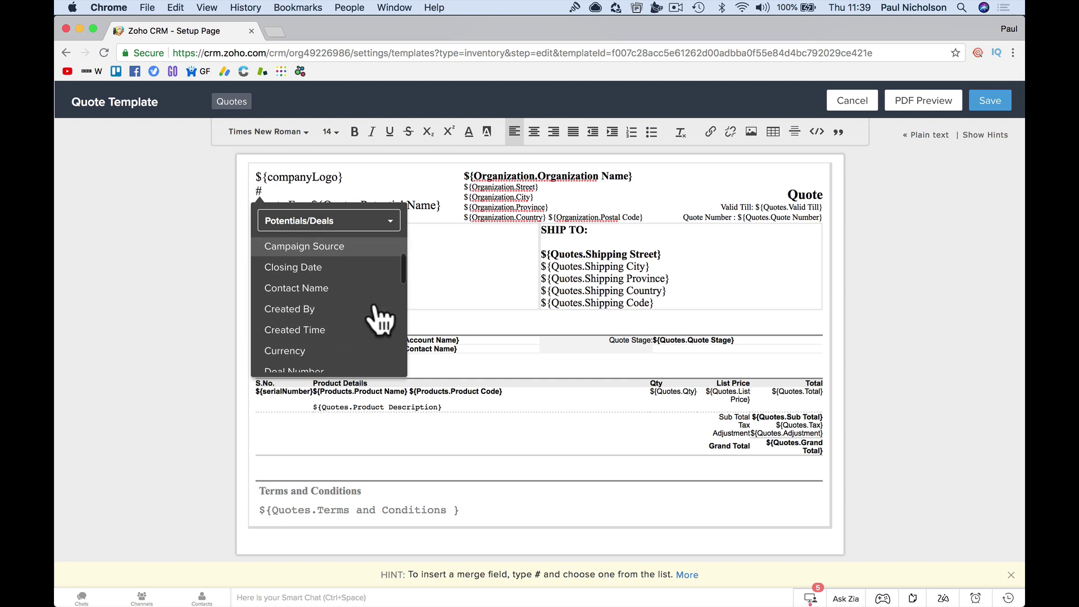
scroll(373, 308, down, 3)
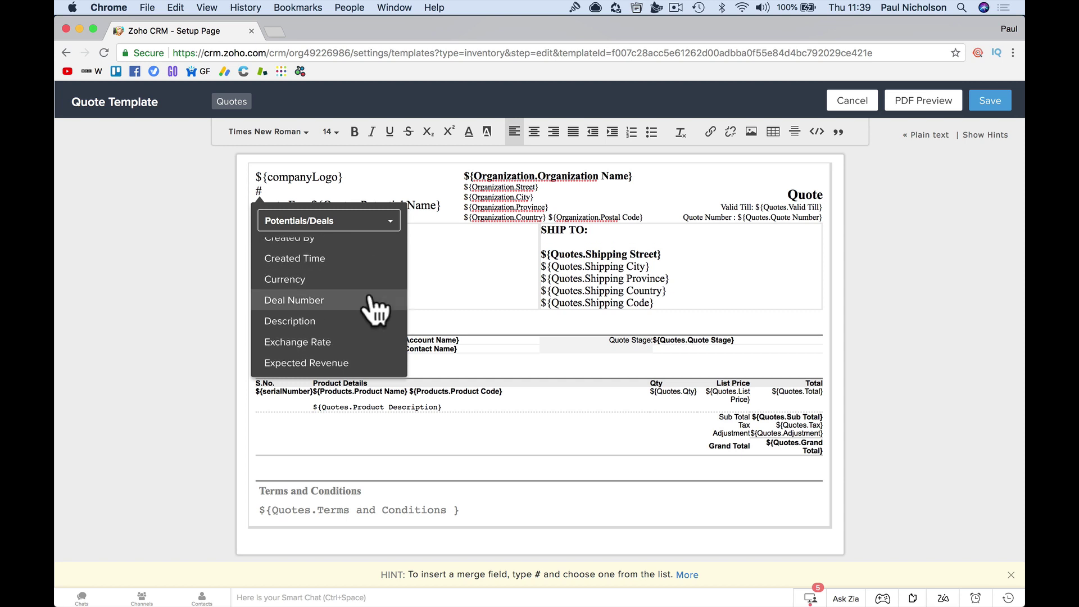
scroll(373, 308, down, 5)
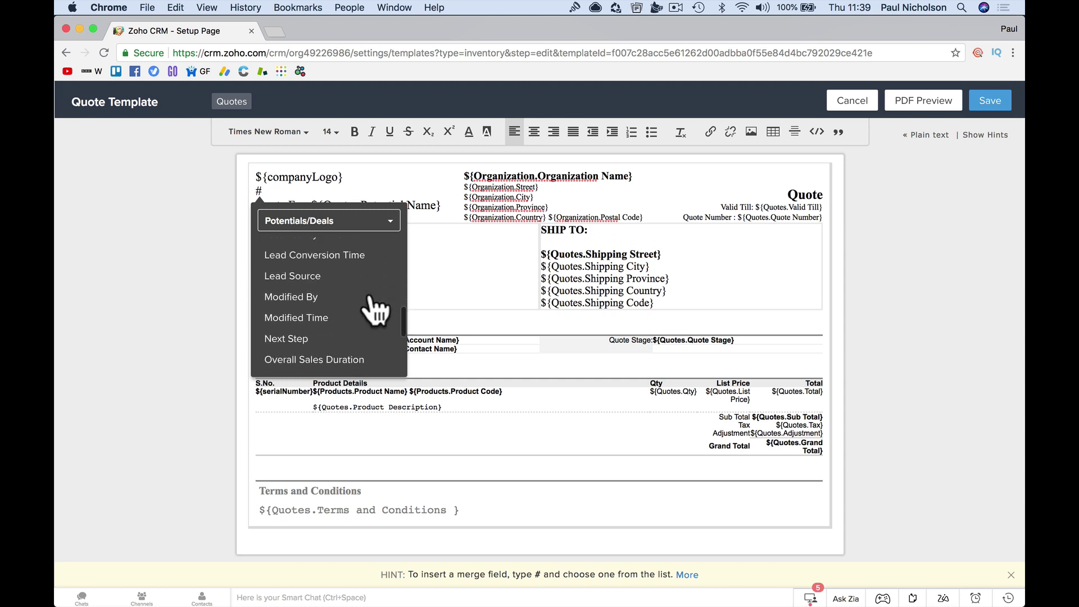
Browse the merge field module choices again, then dismiss the merge field list
click(376, 223)
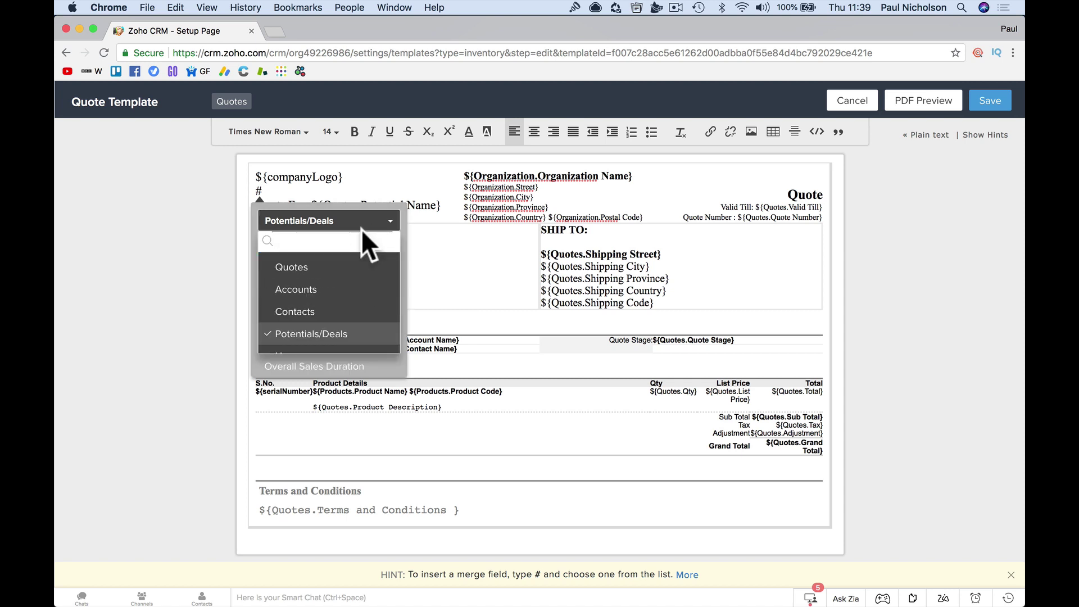
click(355, 226)
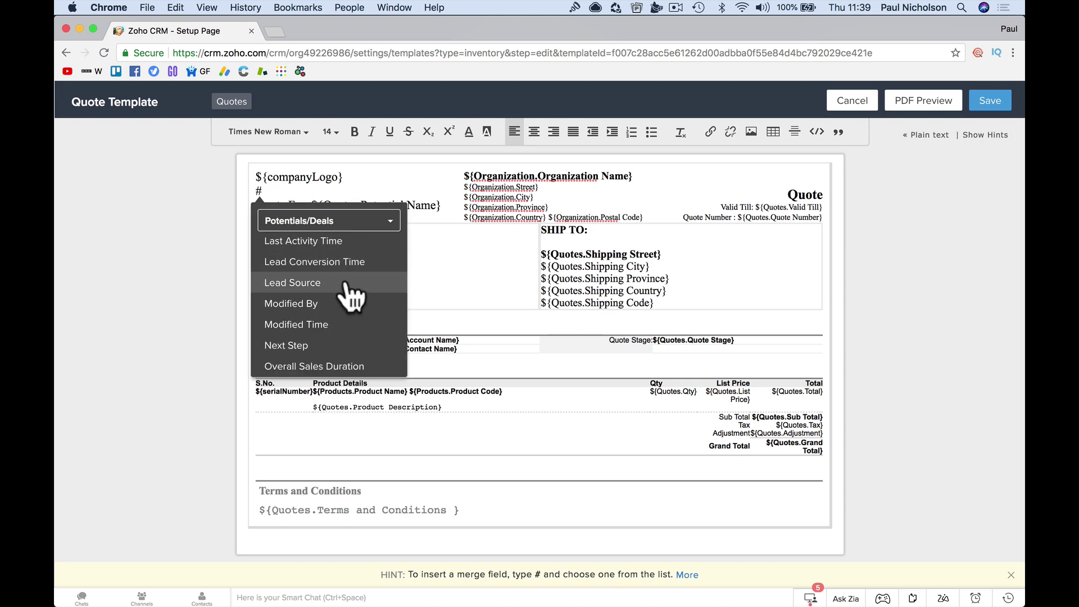
click(344, 224)
scroll(344, 298, down, 5)
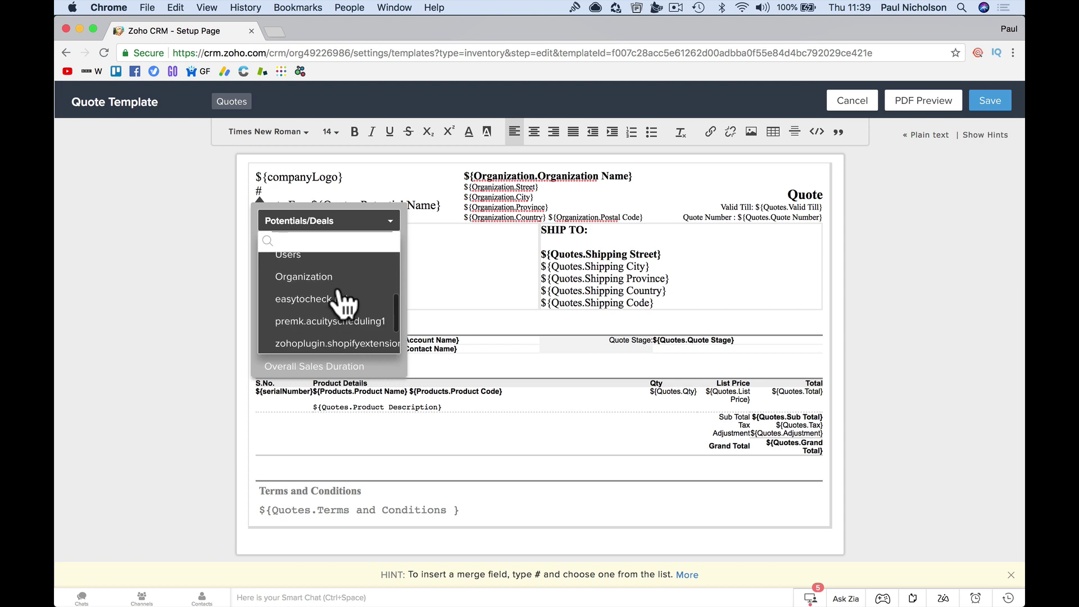
scroll(339, 291, down, 2)
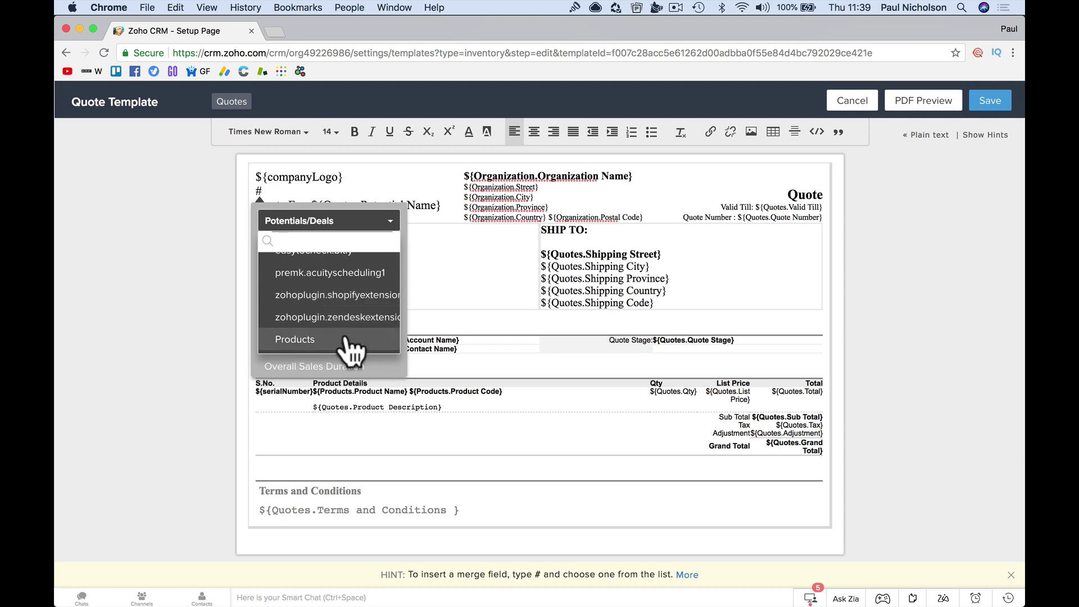
scroll(349, 348, up, 7)
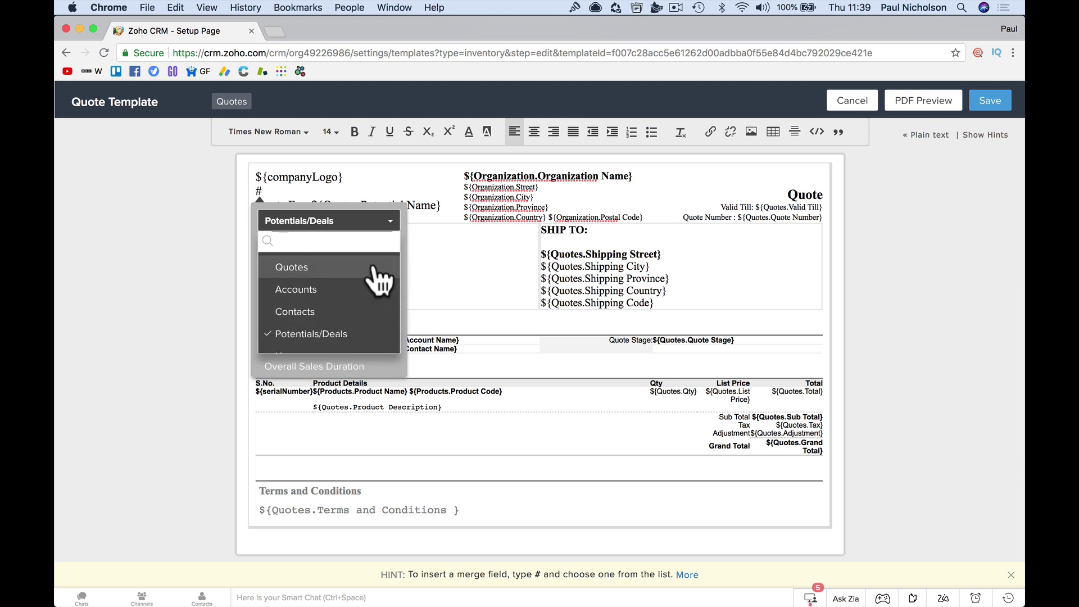
click(478, 269)
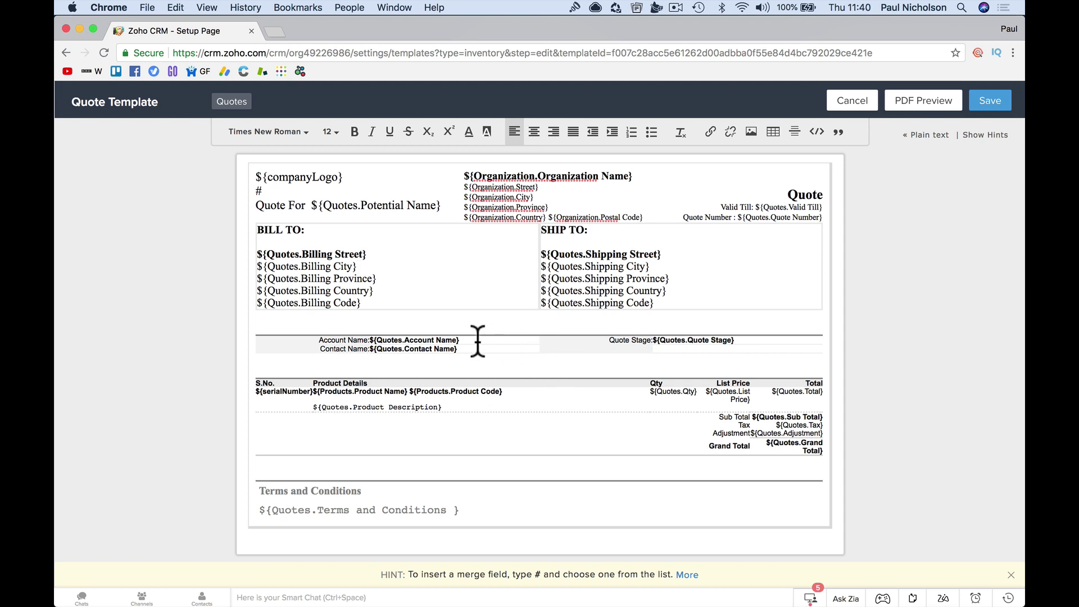
Save the edited Quote Template and reopen its preview from the Inventory templates list
click(568, 349)
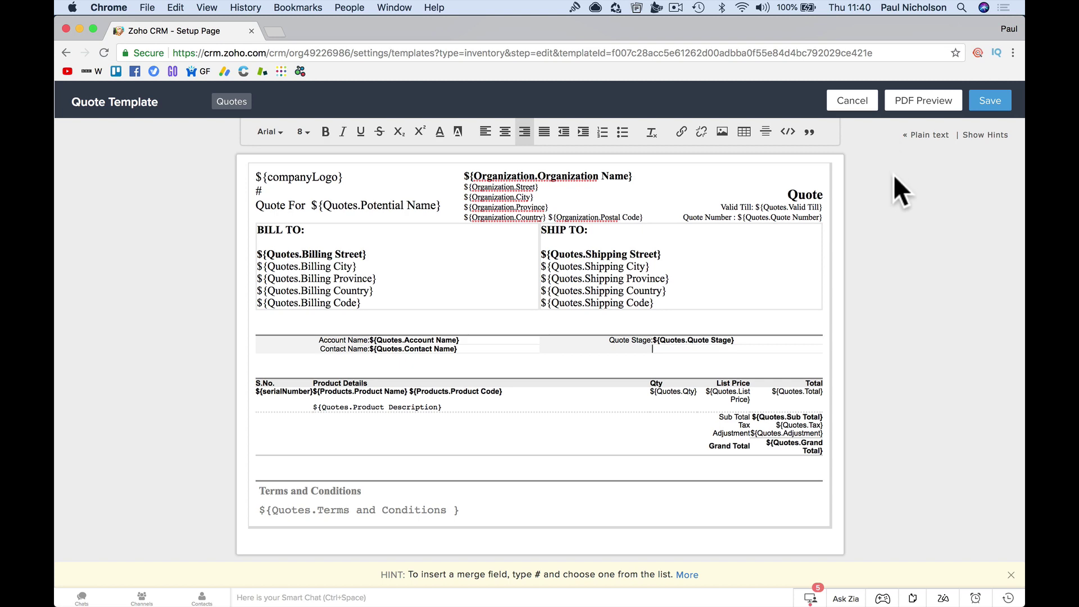
click(989, 101)
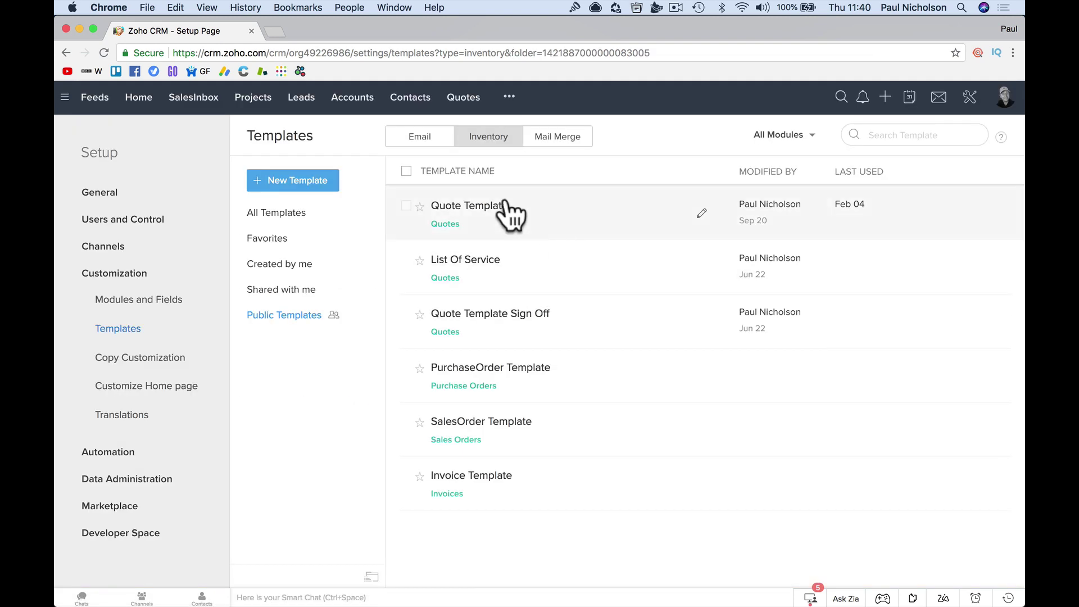
click(618, 216)
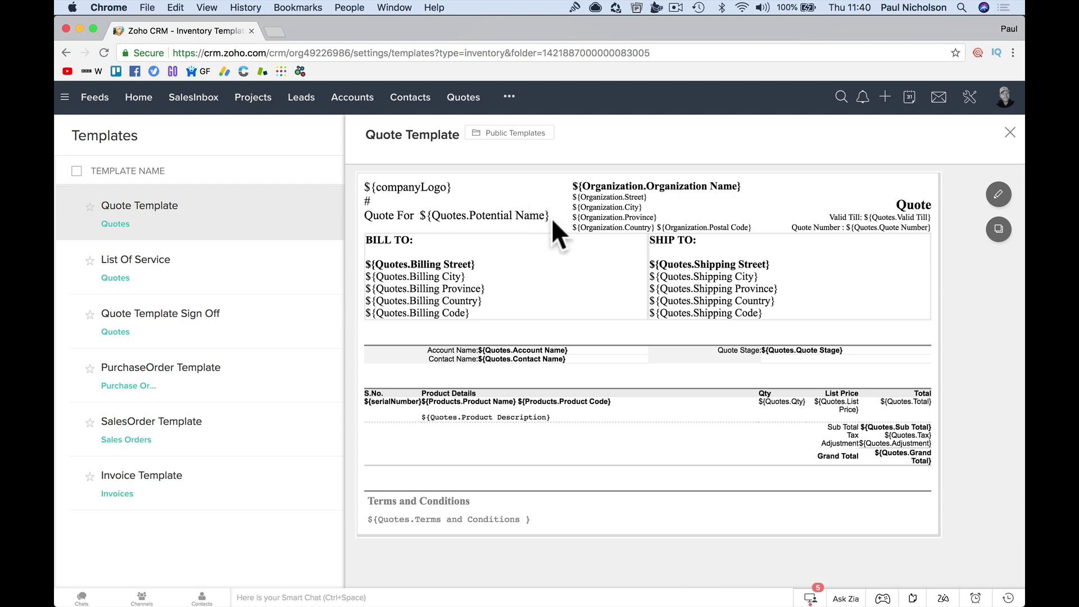
Clone the Quote Template and highlight its product table from the Total cell to the left edge
click(999, 230)
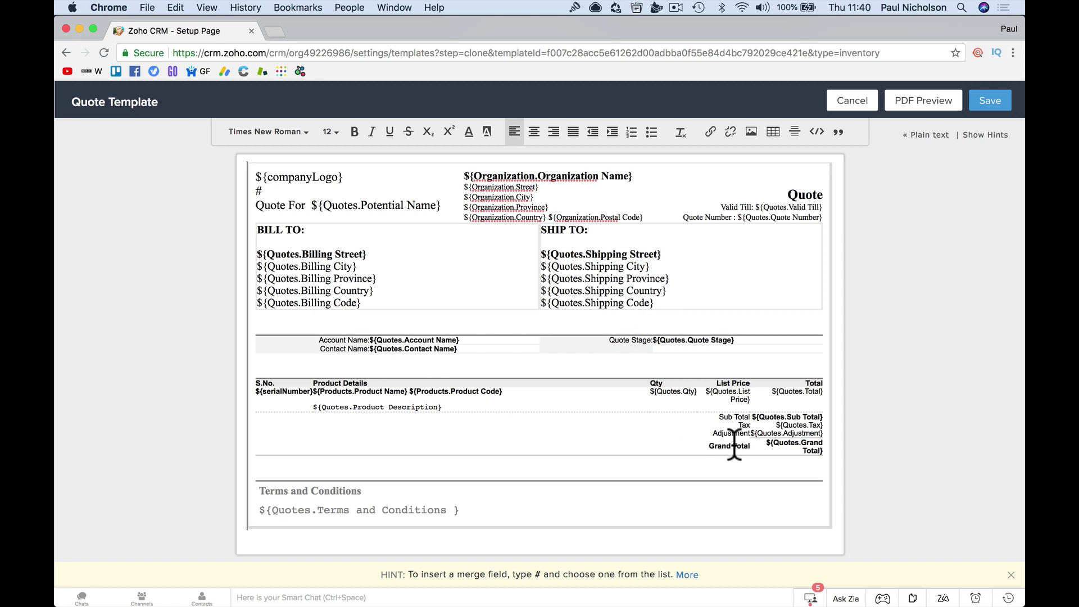
click(804, 401)
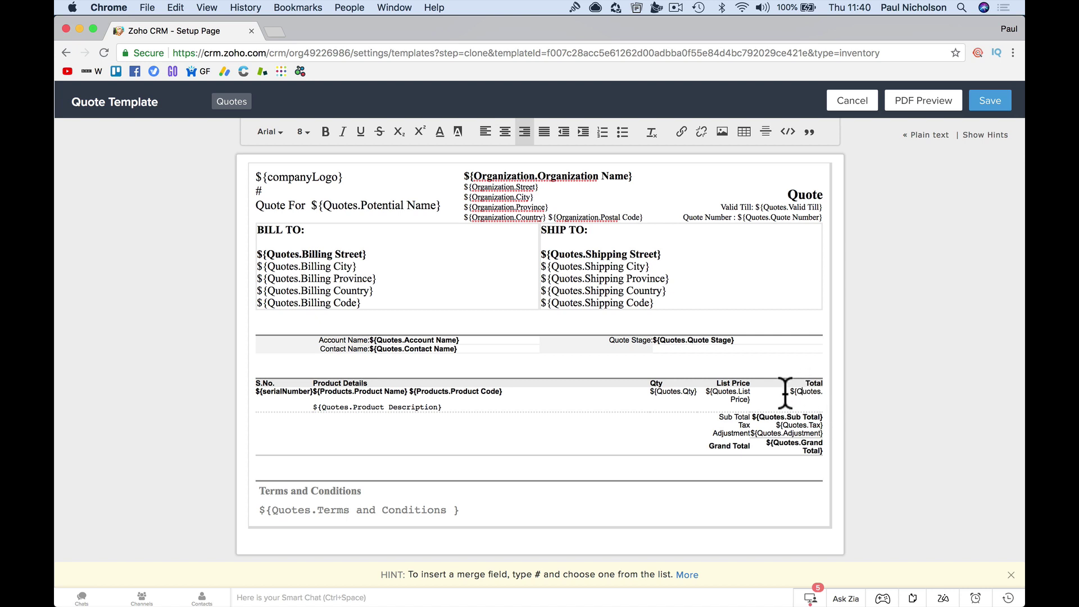
drag(734, 397, 275, 361)
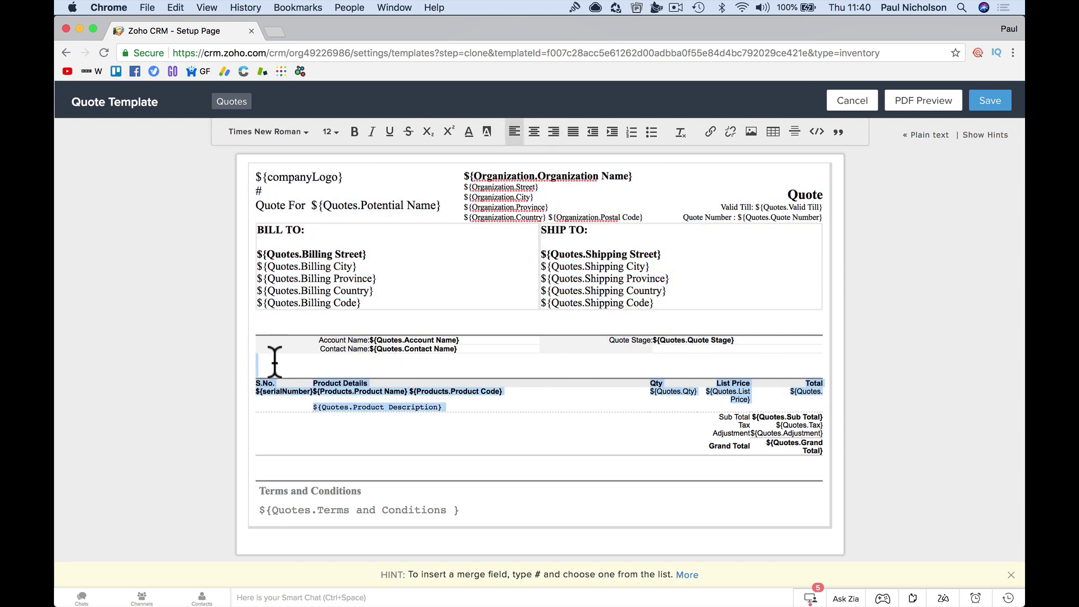
Cancel out of the clone editor and choose Yes, Discard for the unsaved changes
click(852, 107)
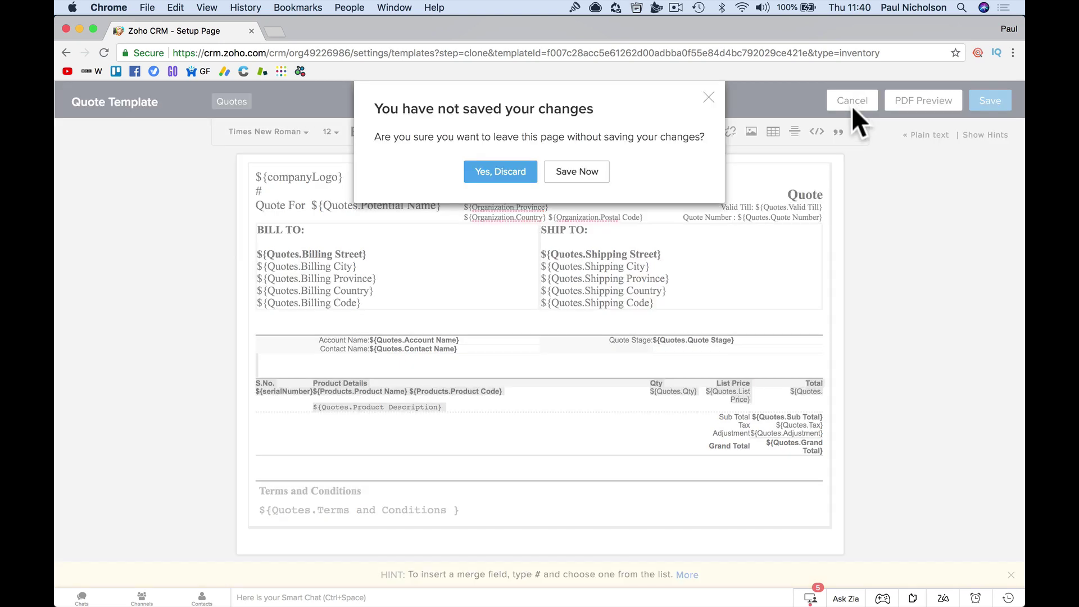
click(508, 173)
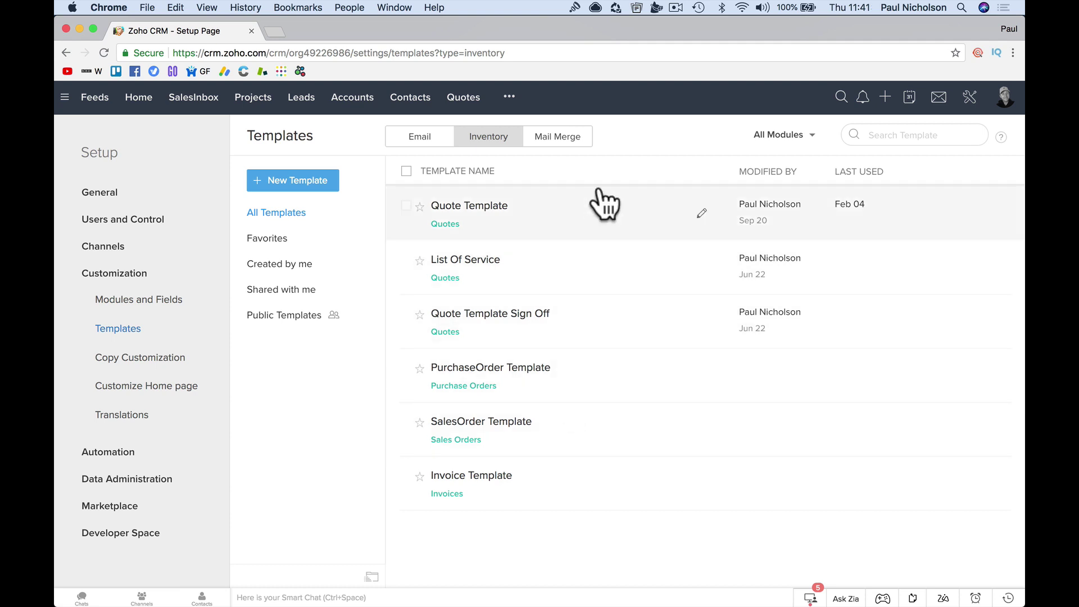
Clone Quote Template, retitle it 'Quote Template No Pricing' and save it to Public Templates
click(603, 222)
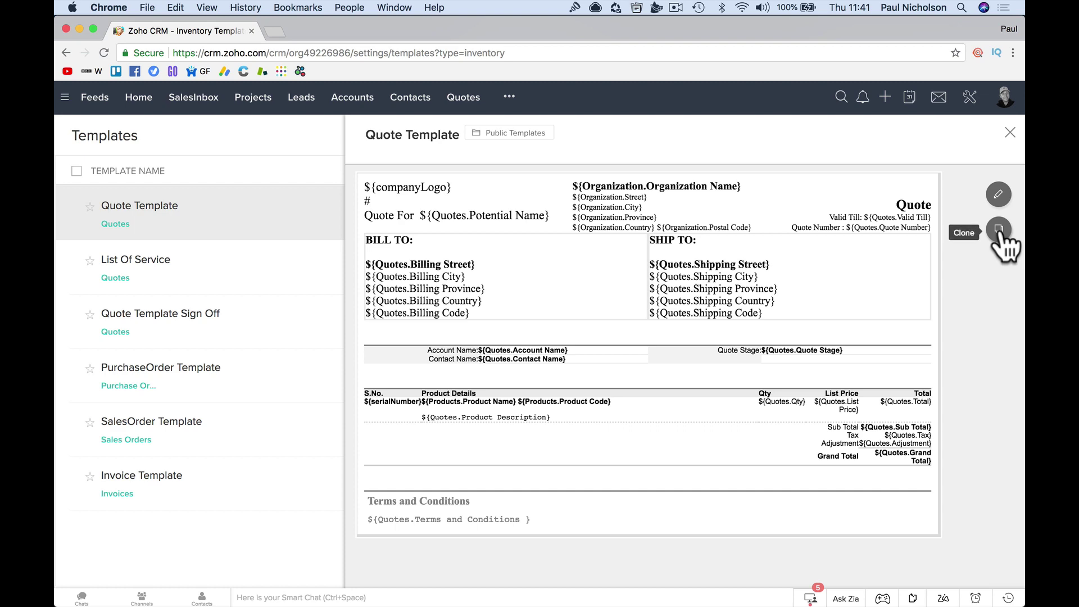
click(1000, 231)
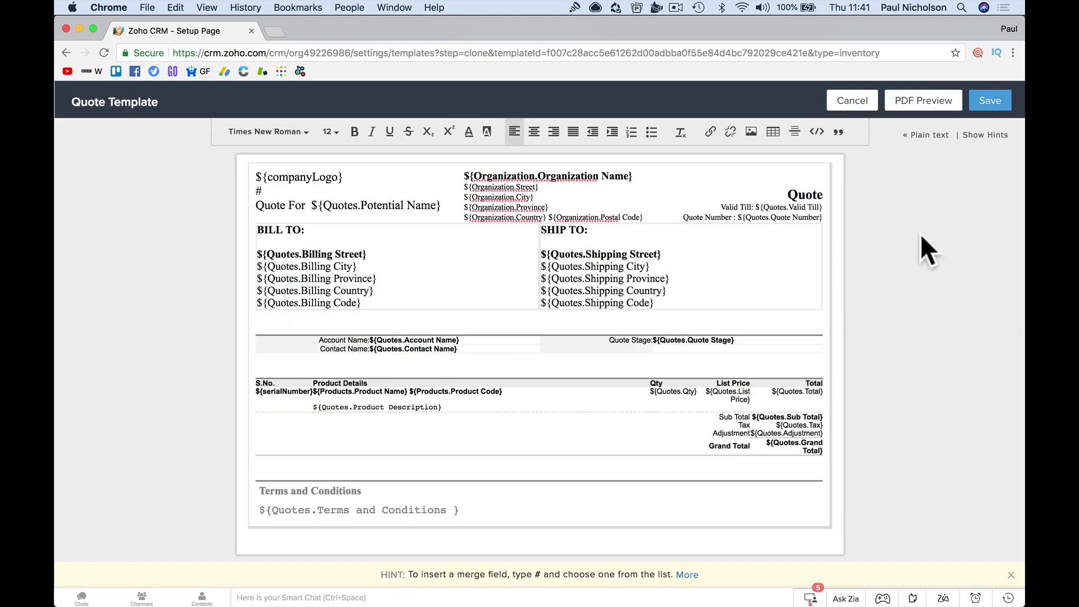
click(151, 105)
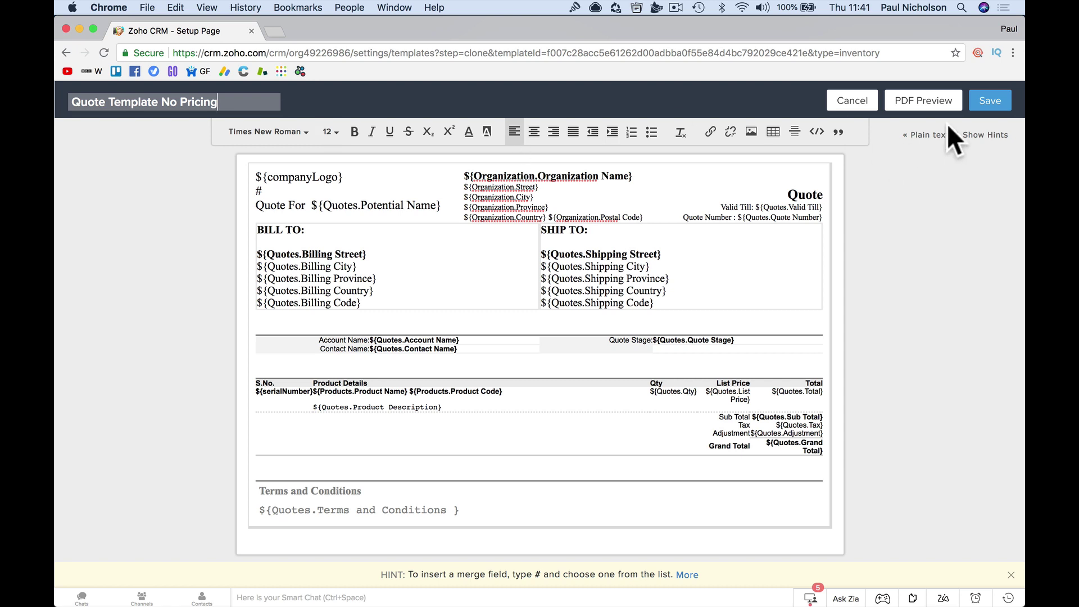
click(991, 101)
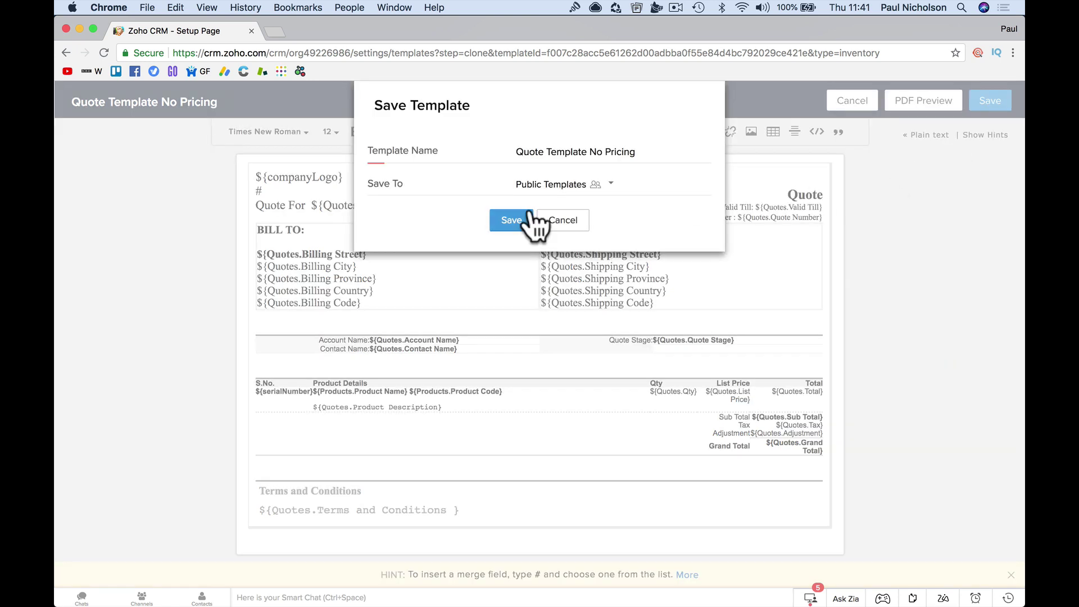
click(610, 185)
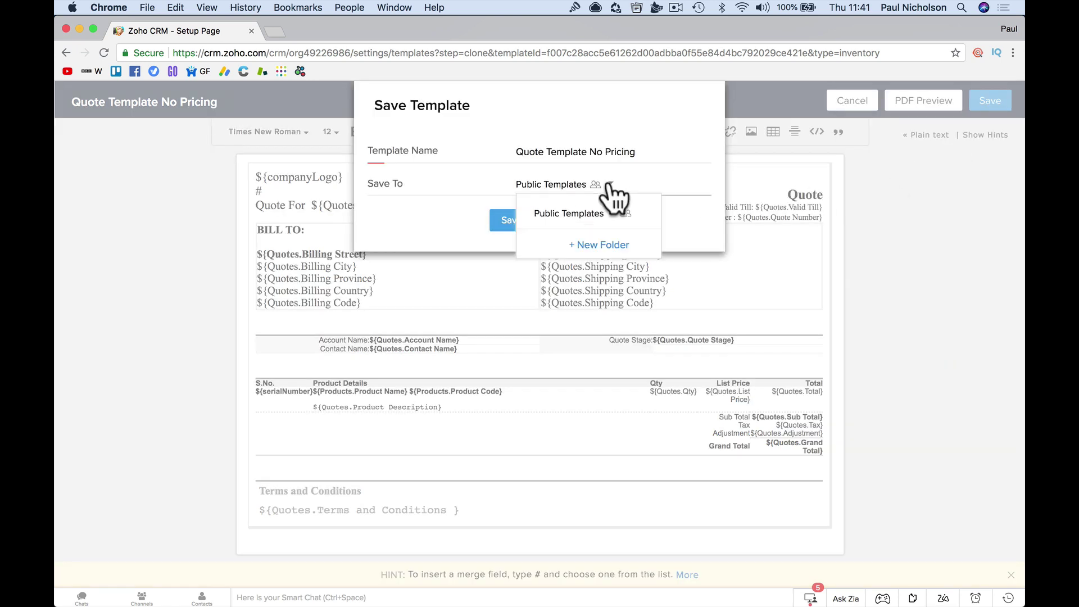
click(502, 220)
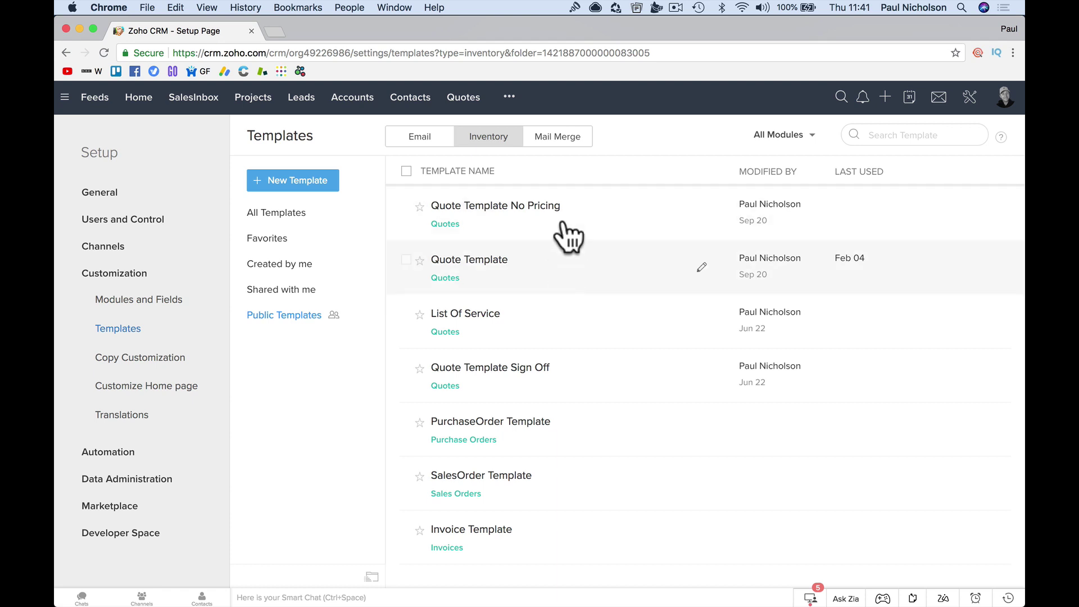
Leave the editor and open the Quote Template No Pricing preview from the Inventory list
click(493, 265)
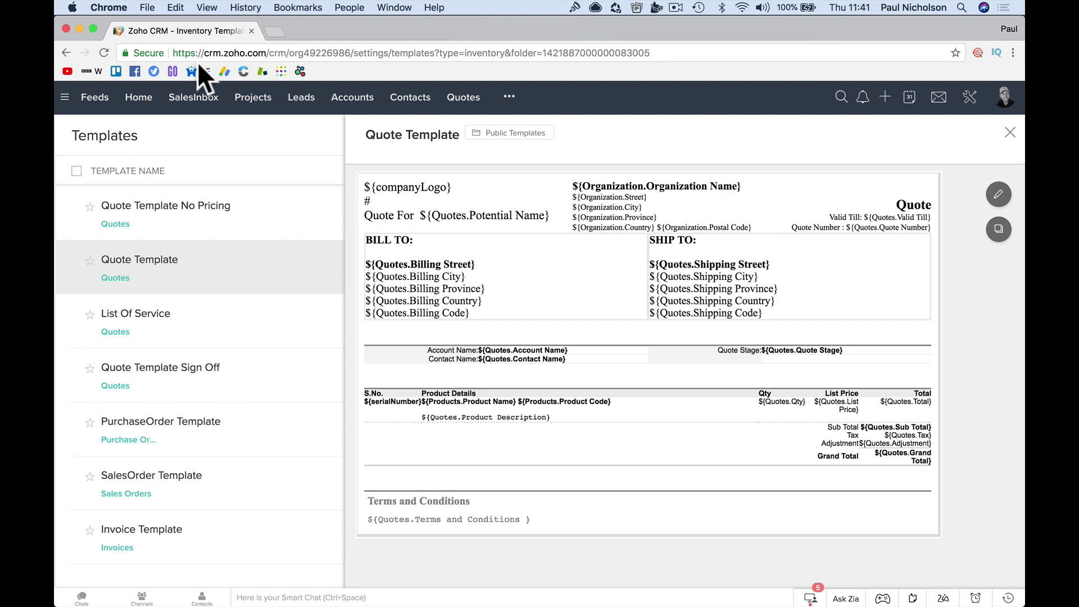
click(66, 52)
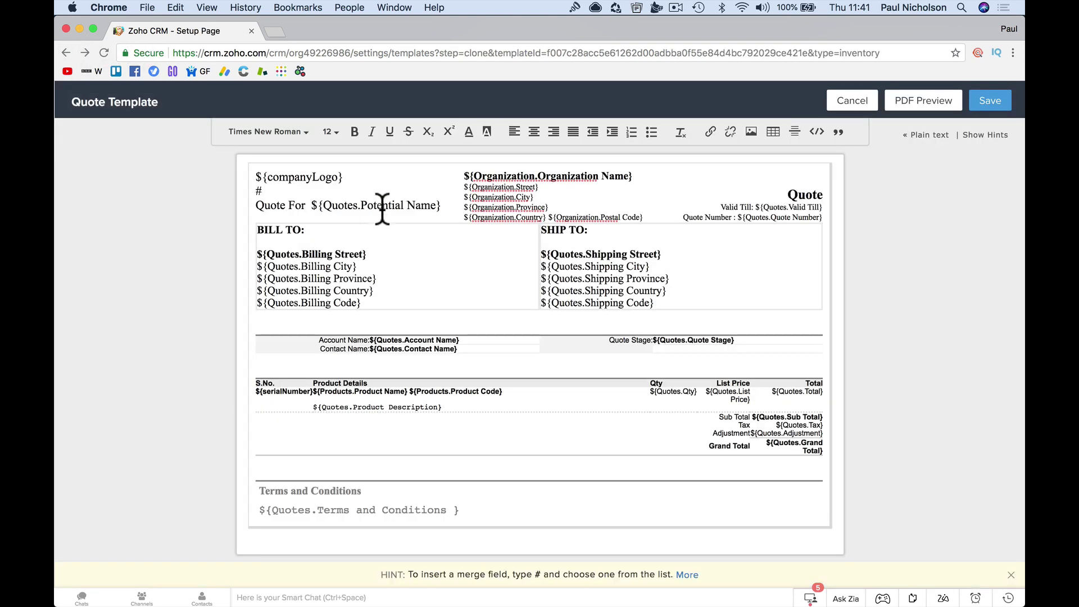
click(852, 100)
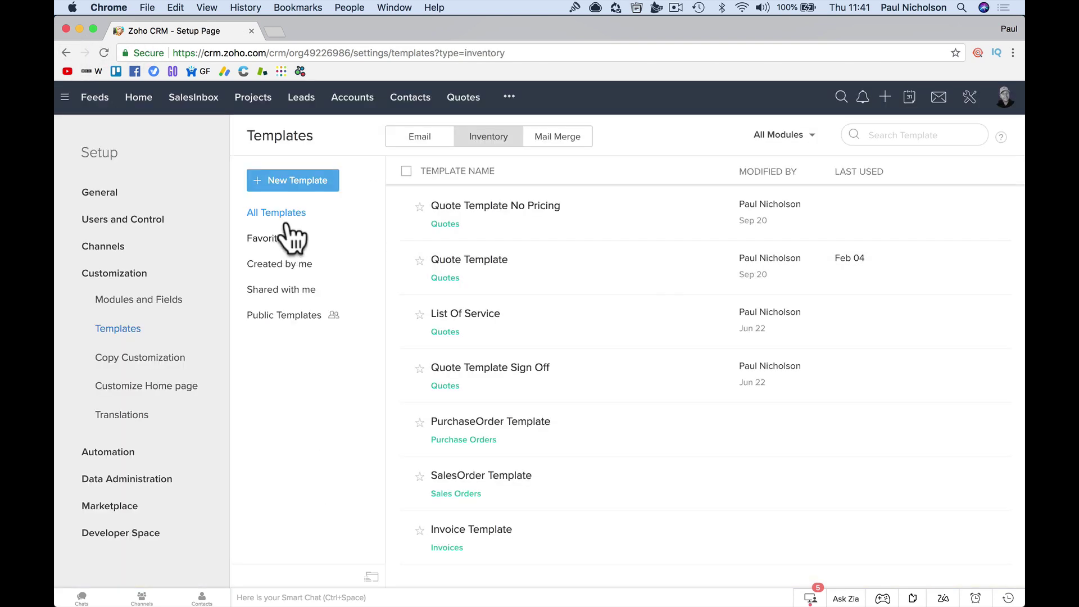
click(562, 231)
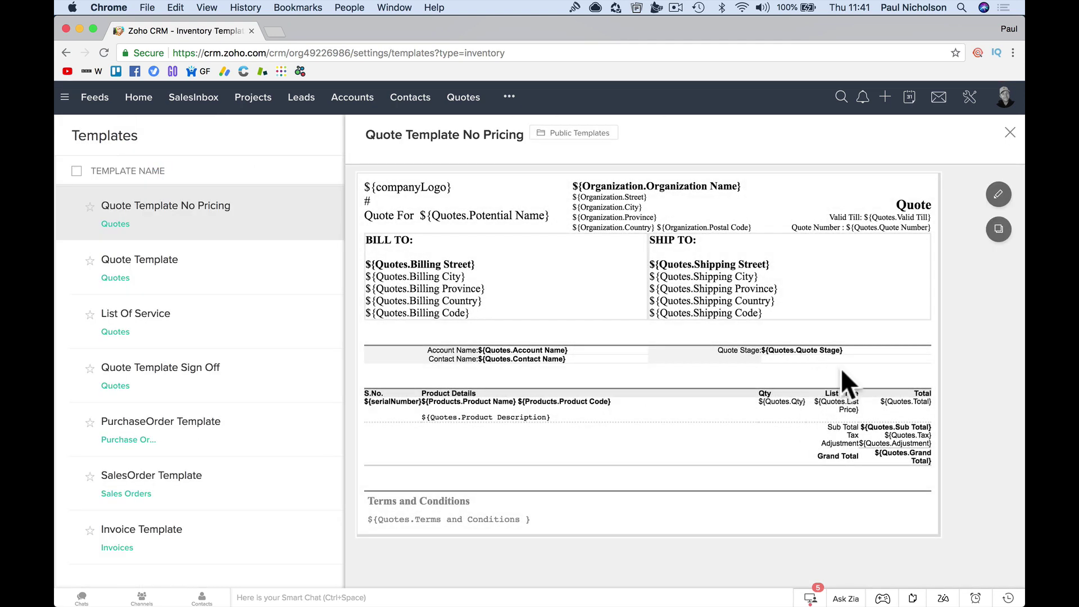
Edit Quote Template No Pricing, delete the S.No./Product Details/Qty/List Price/Total rows, and save
click(999, 195)
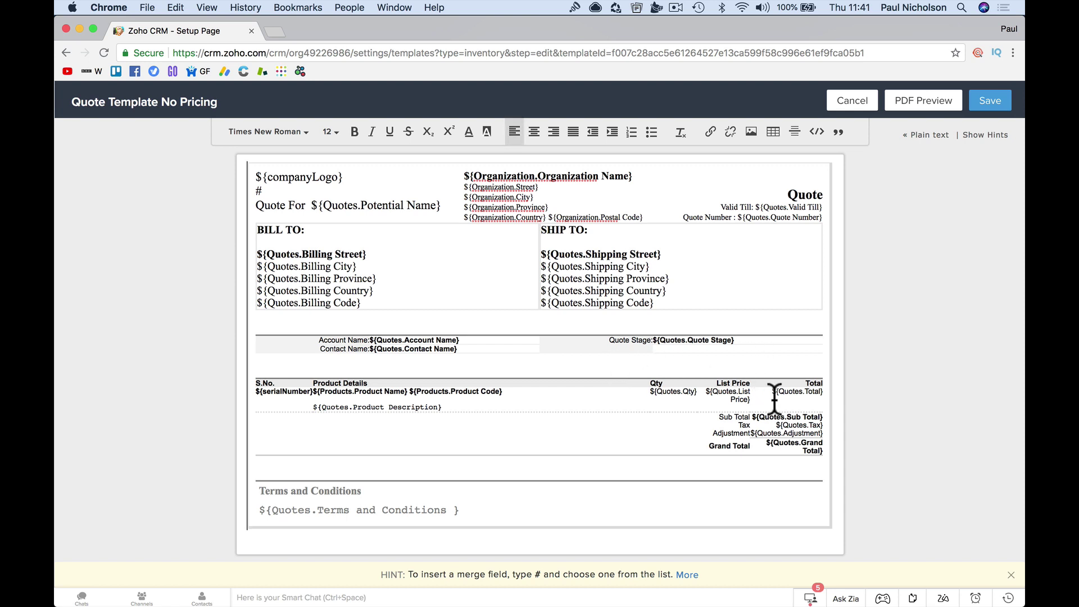
drag(780, 400, 253, 366)
key(BackSpace)
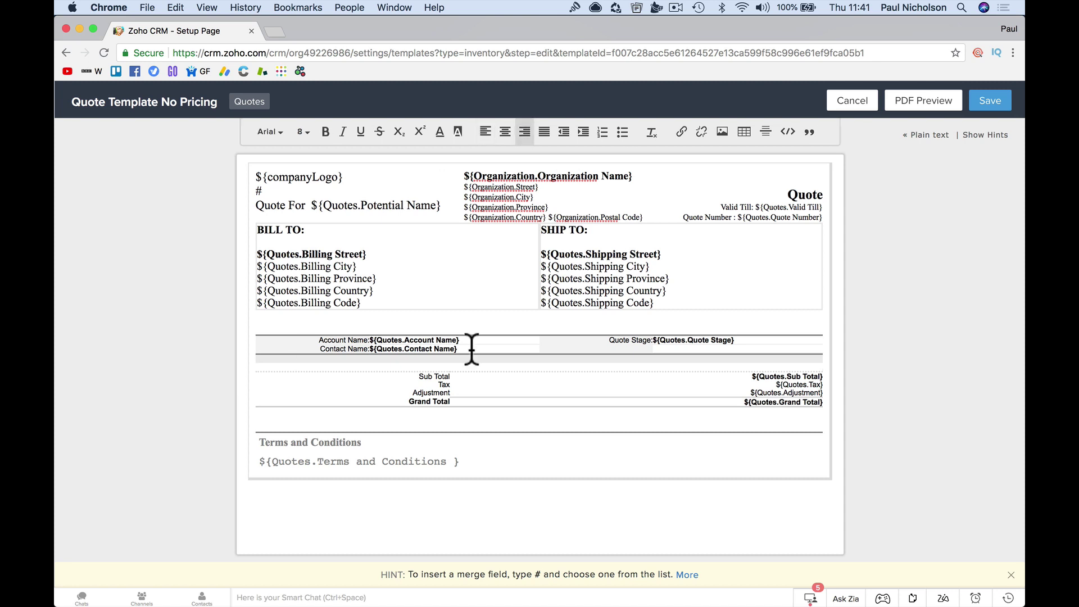
click(990, 100)
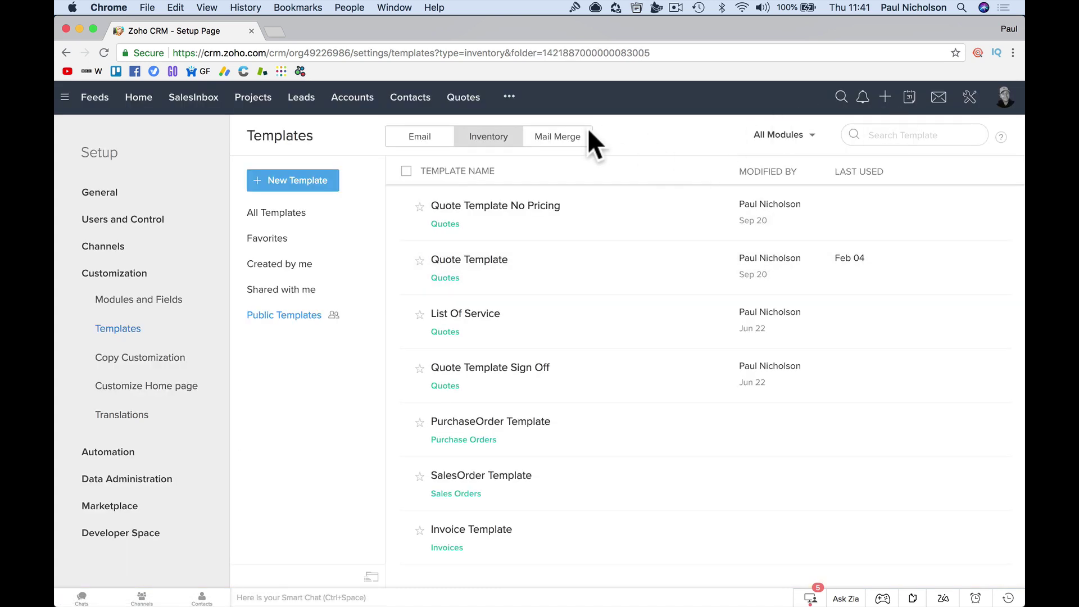
Open the Test quote from Quotes and bring up its Print Preview
click(466, 100)
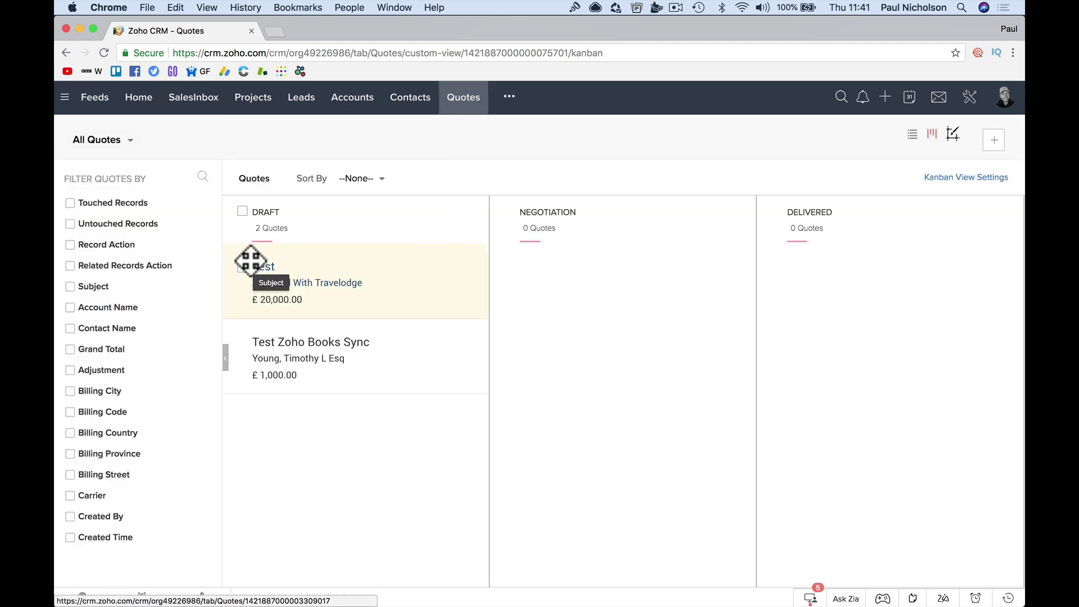
click(315, 279)
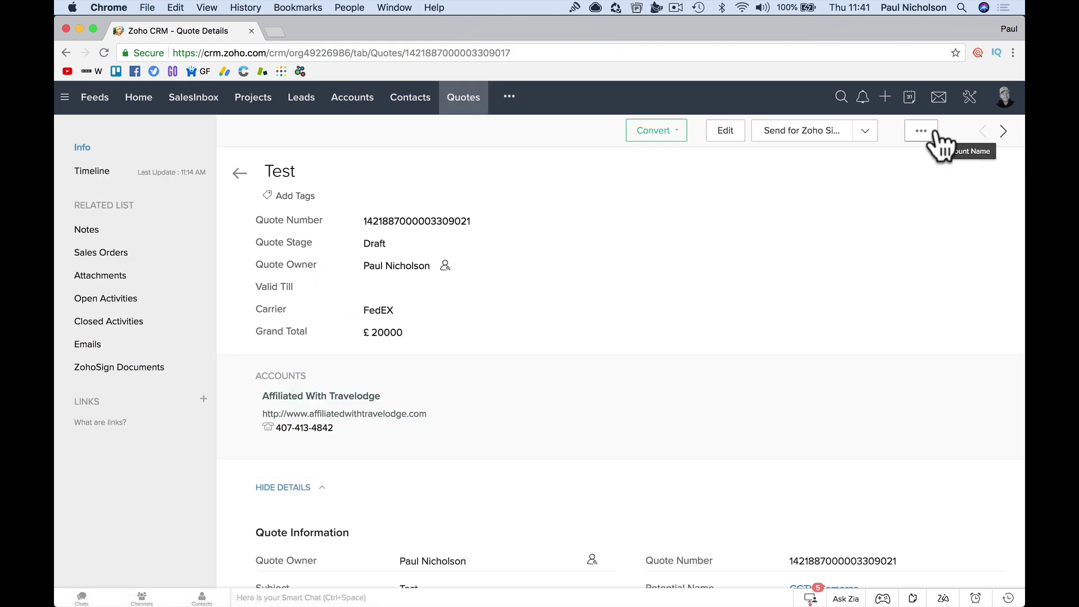
click(935, 133)
click(911, 221)
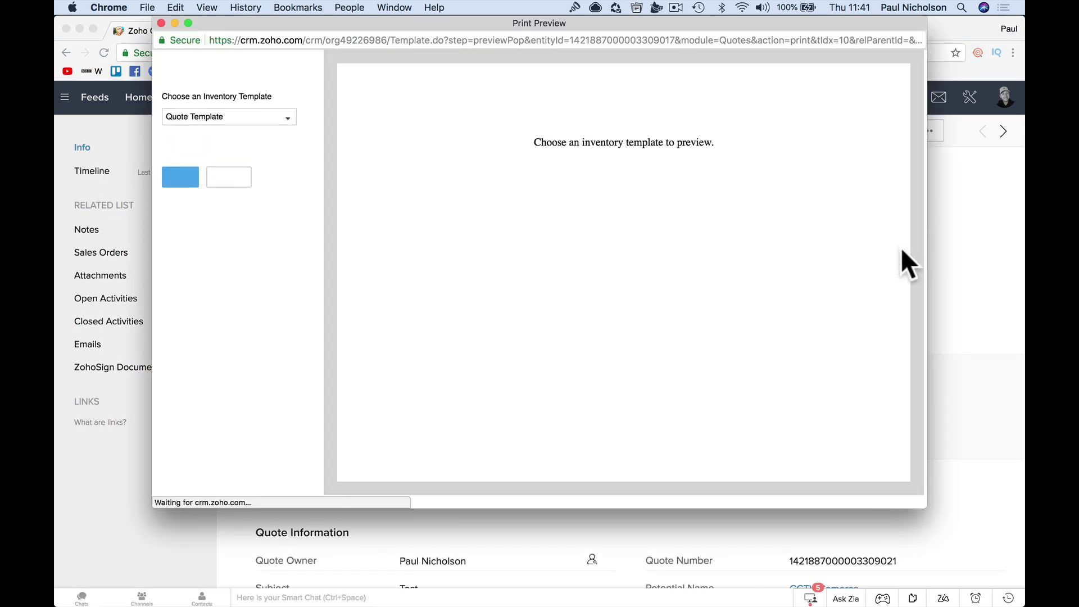
Preview the quote with Quote Template No Pricing, then Quote Template Sign Off, and cancel
click(286, 119)
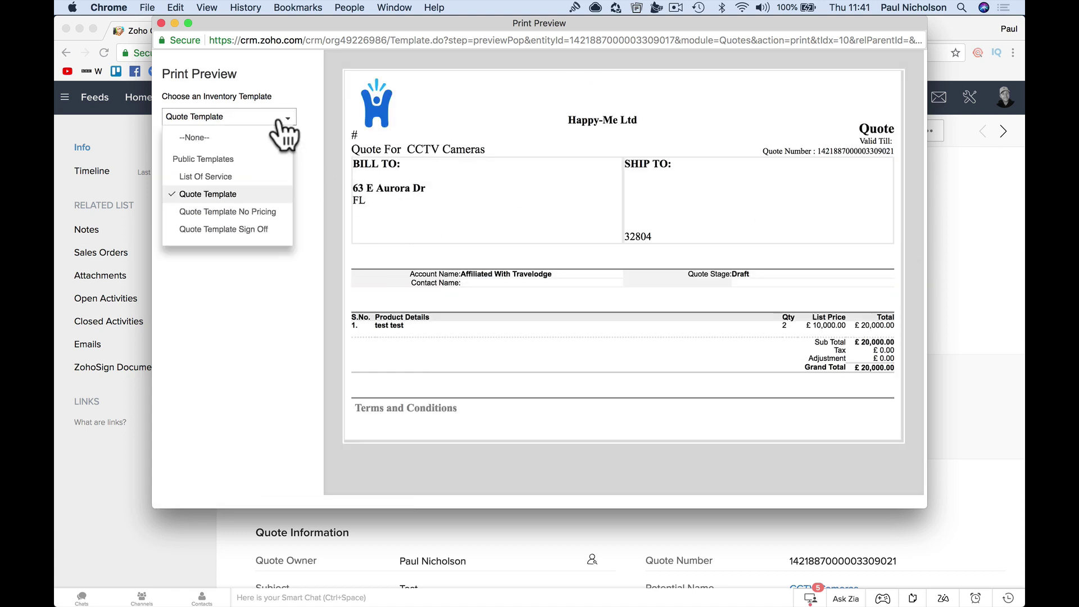
click(257, 212)
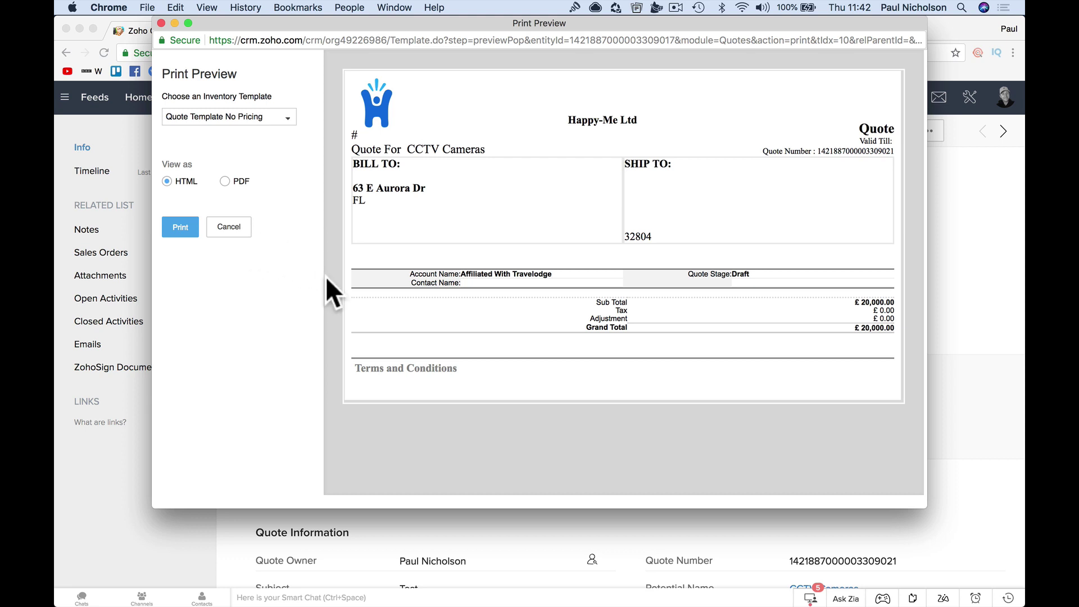
click(266, 121)
click(247, 229)
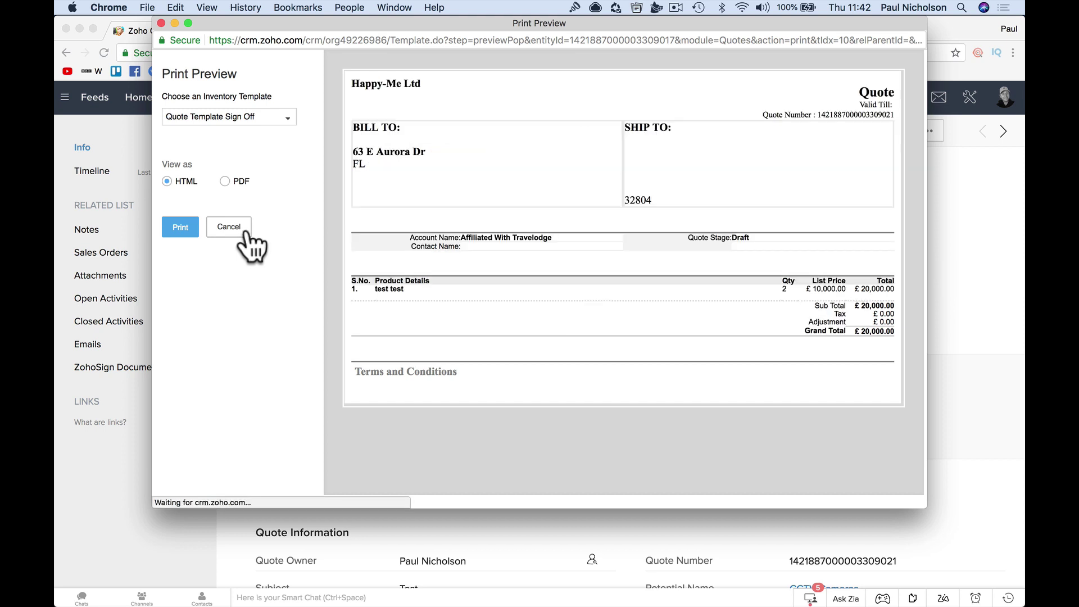
click(228, 227)
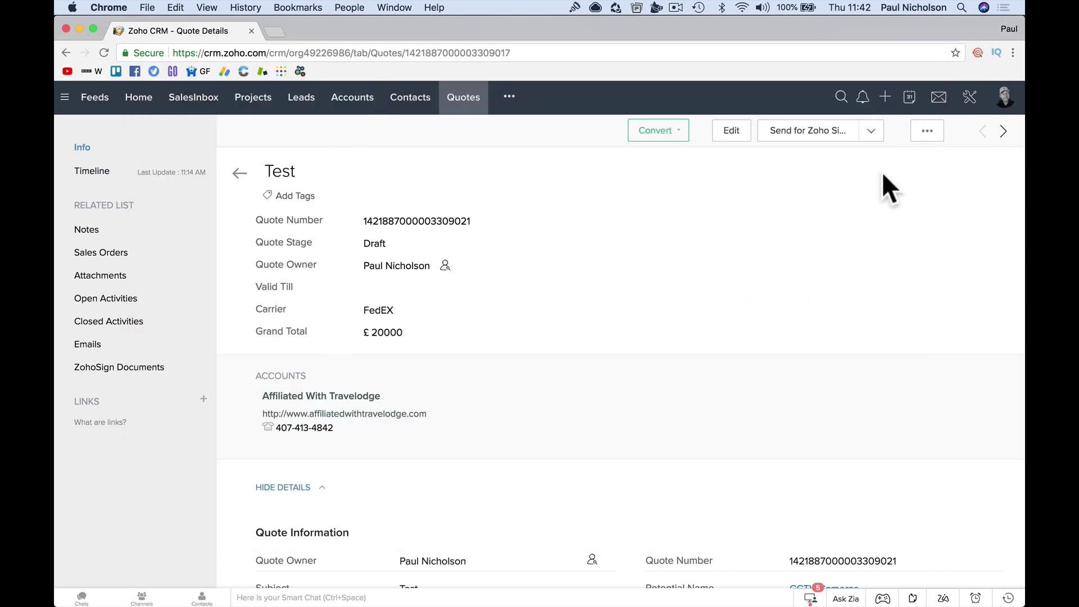
Go to Setup > Templates > Inventory and open Quote Template in the editor
click(972, 100)
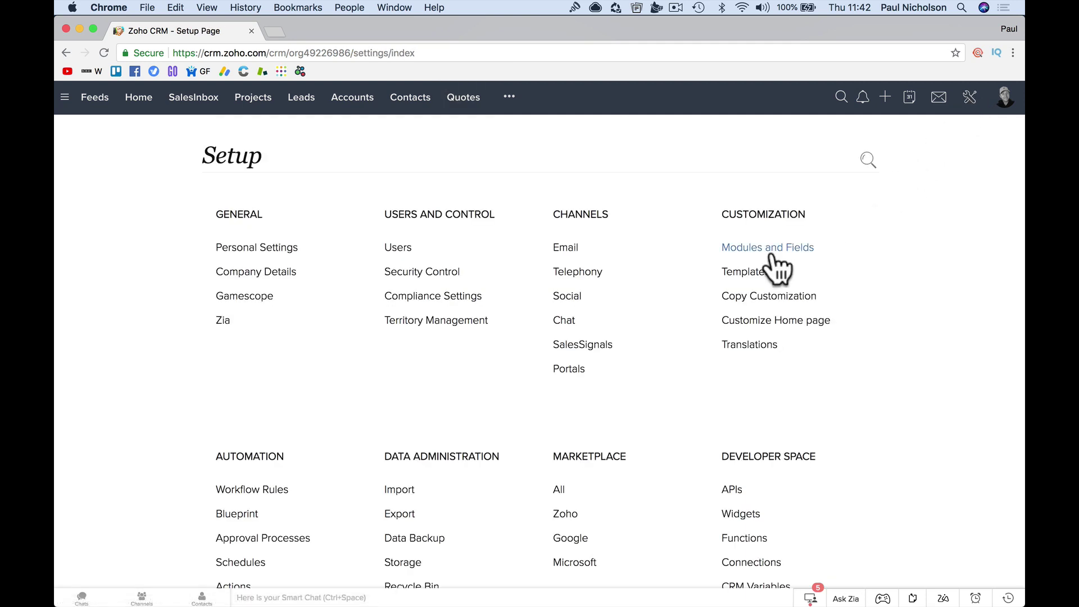
click(748, 271)
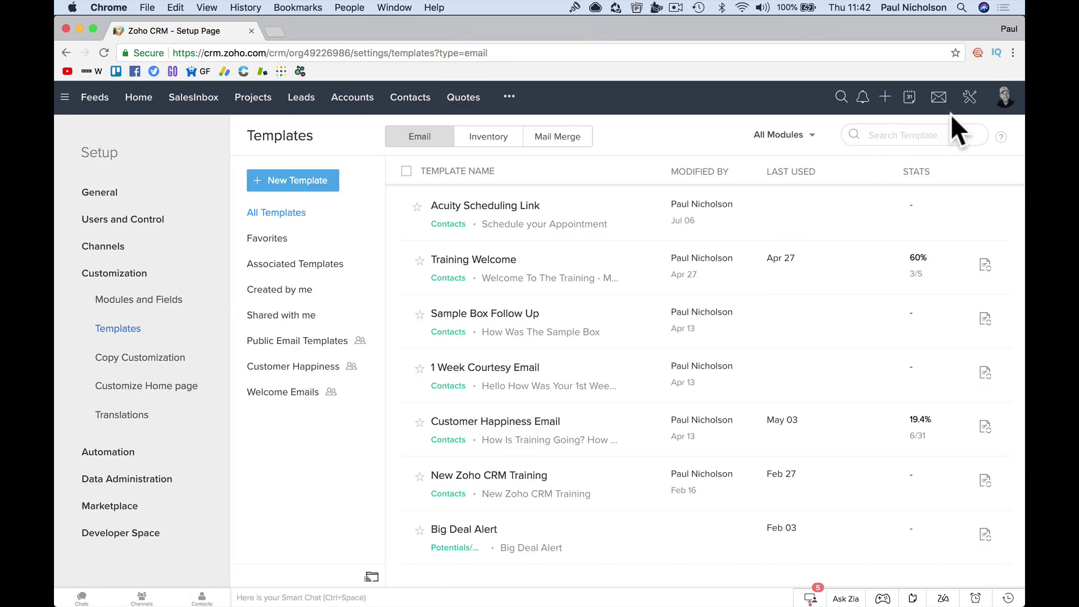
click(959, 105)
click(742, 272)
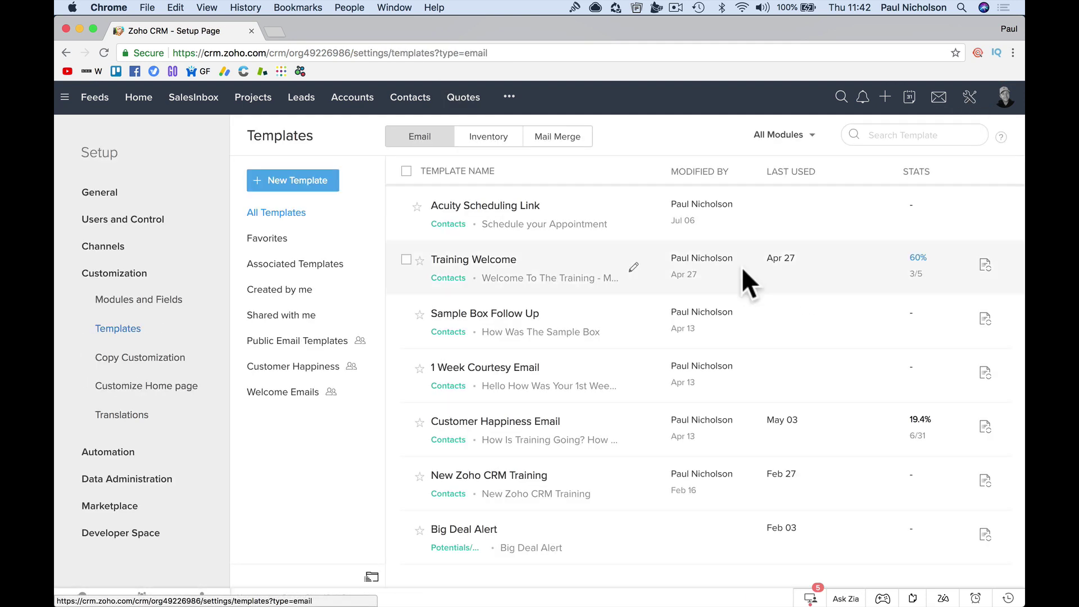
click(498, 142)
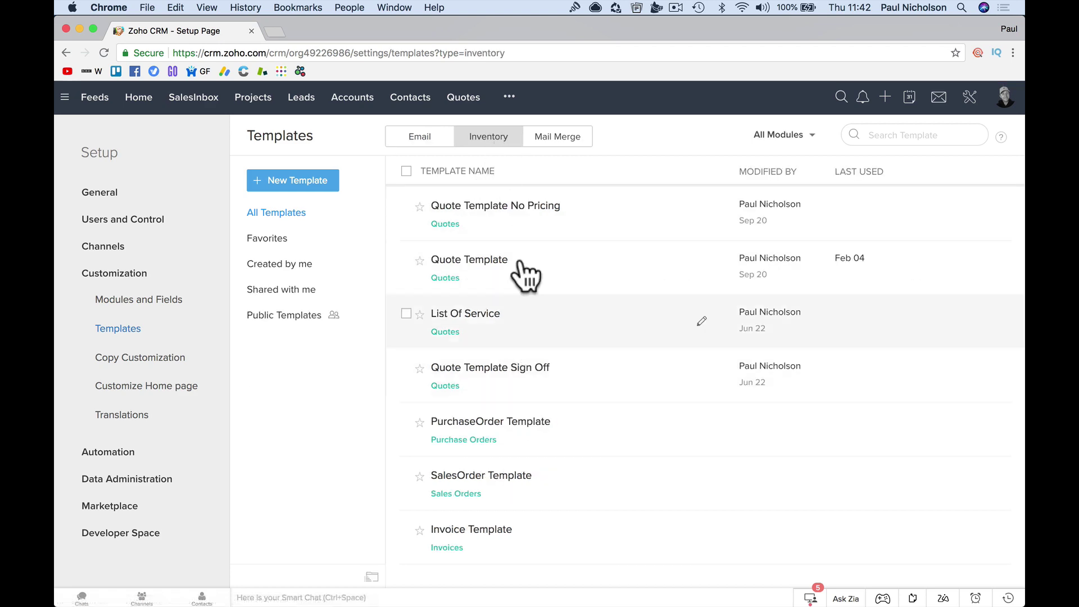
click(481, 263)
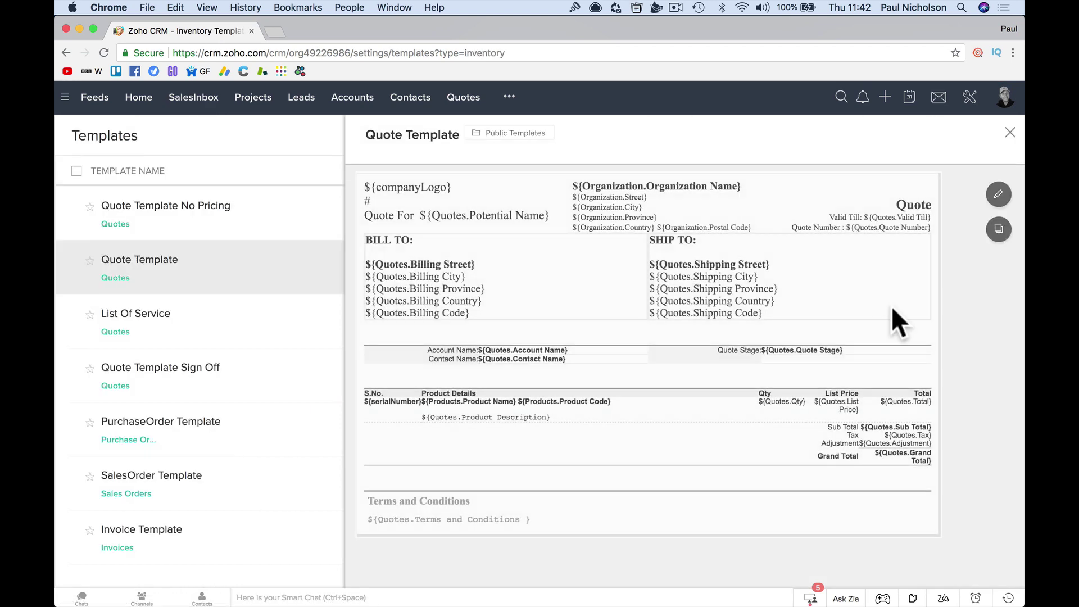
click(1002, 196)
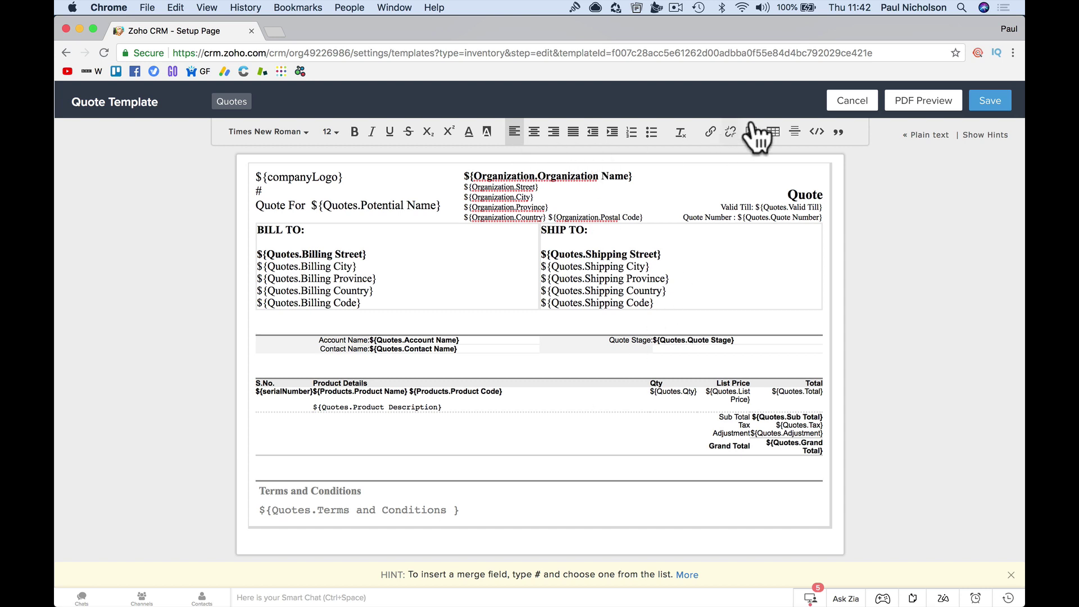
Insert the # merge fields Billing Country and Billing Code after Terms and Conditions
click(504, 506)
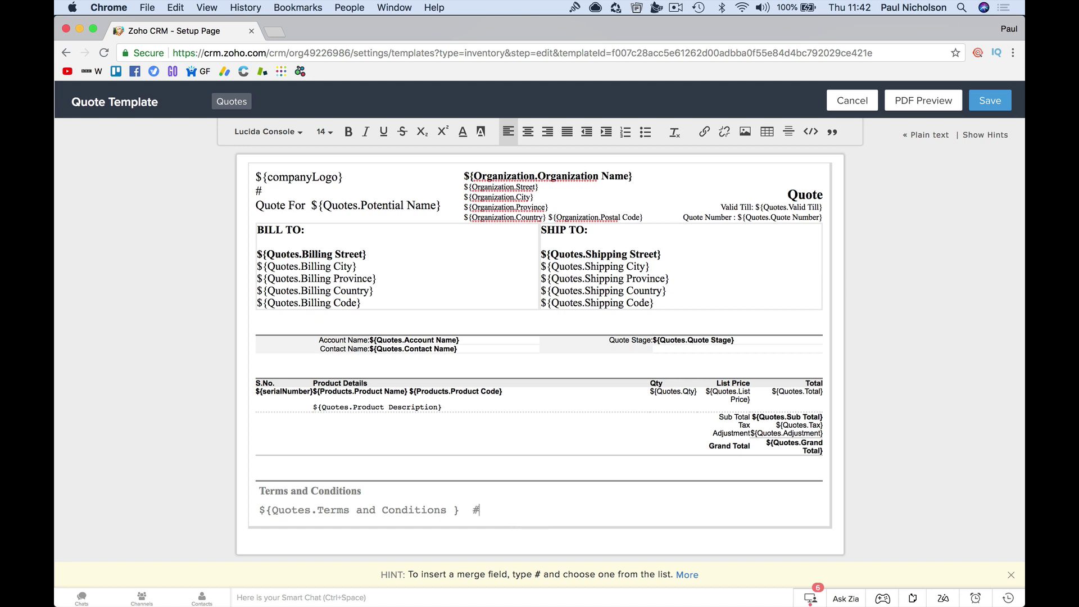
click(571, 445)
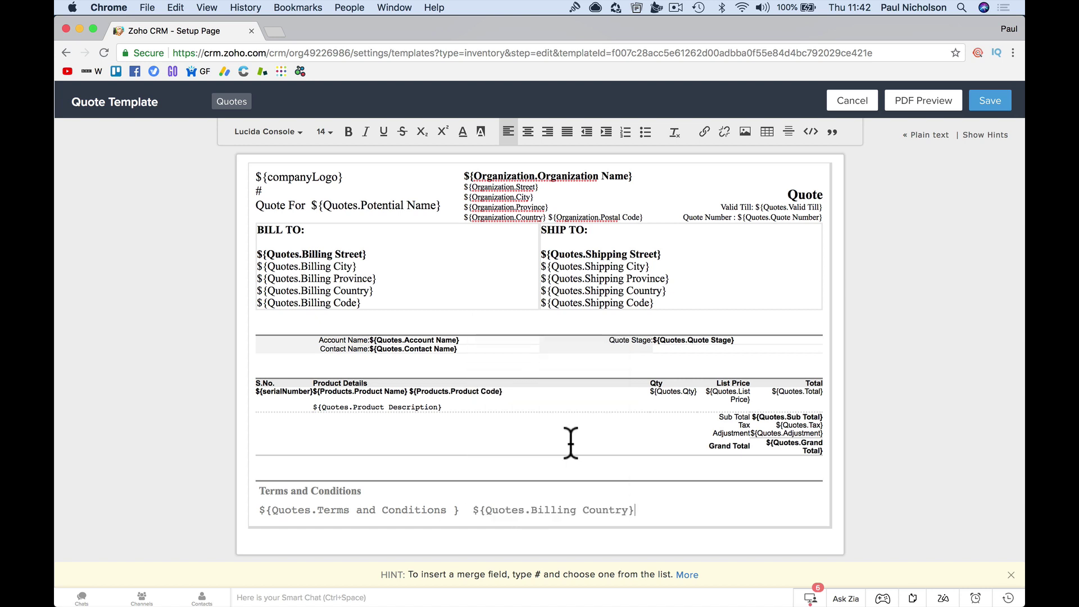
text(#)
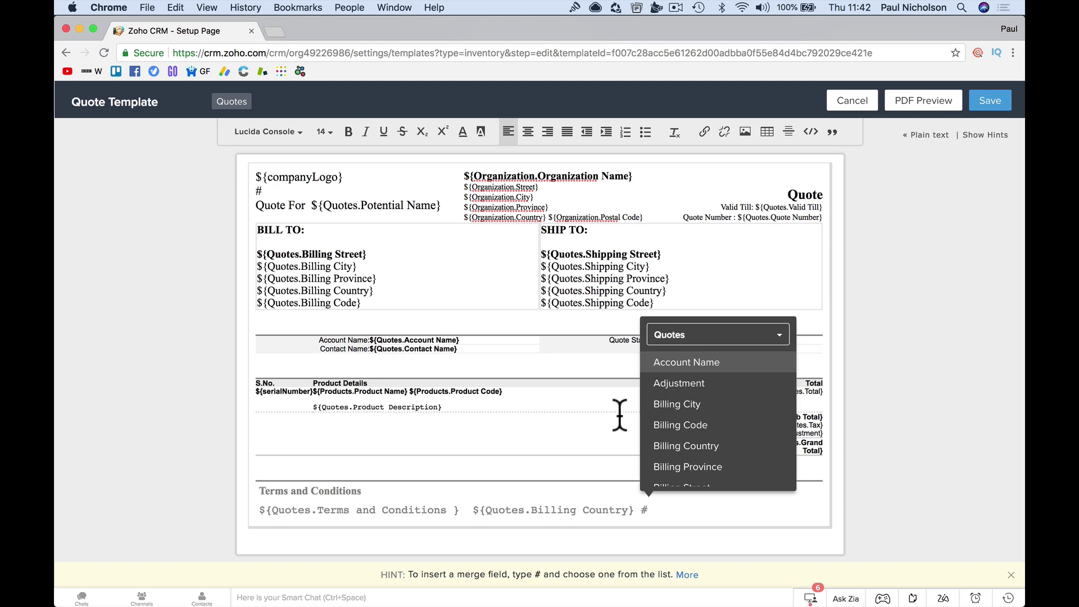
click(680, 426)
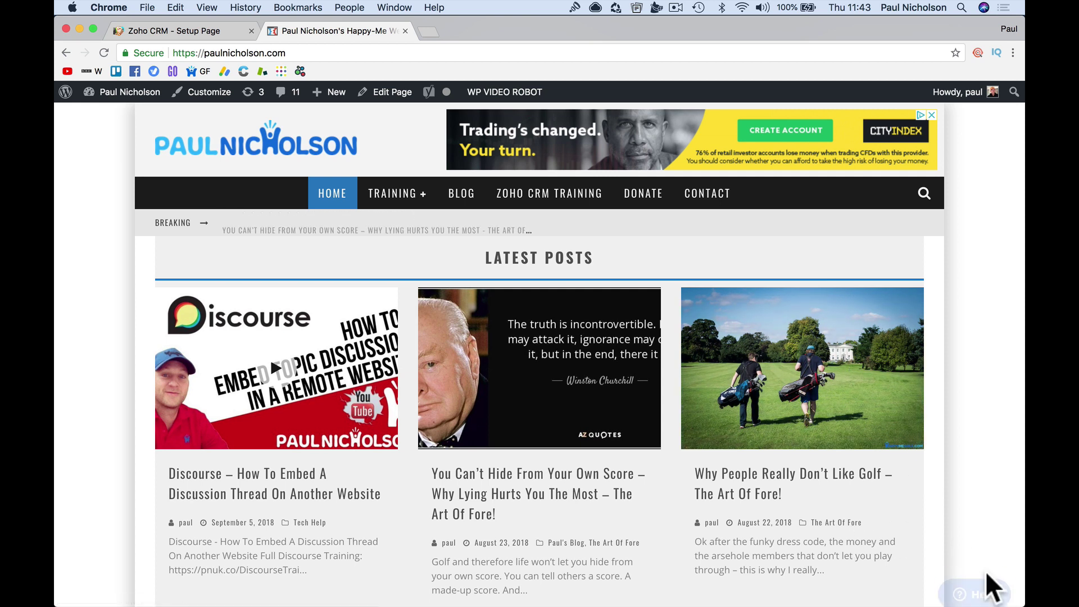
From the WordPress homepage, go to TRAINING + to reach the courses catalogue
click(991, 582)
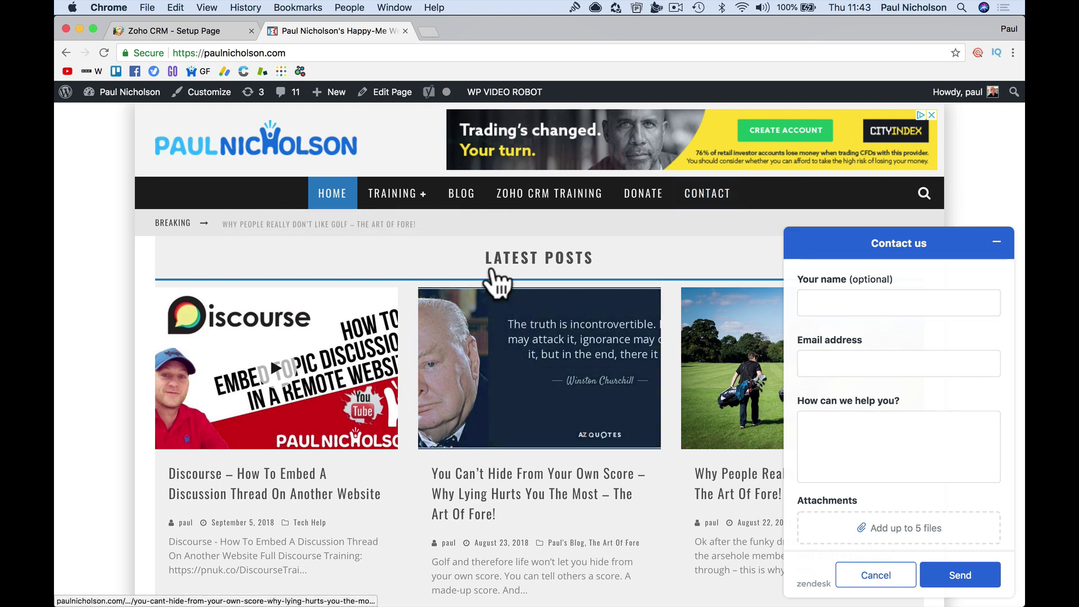
click(373, 197)
mouse_move(372, 198)
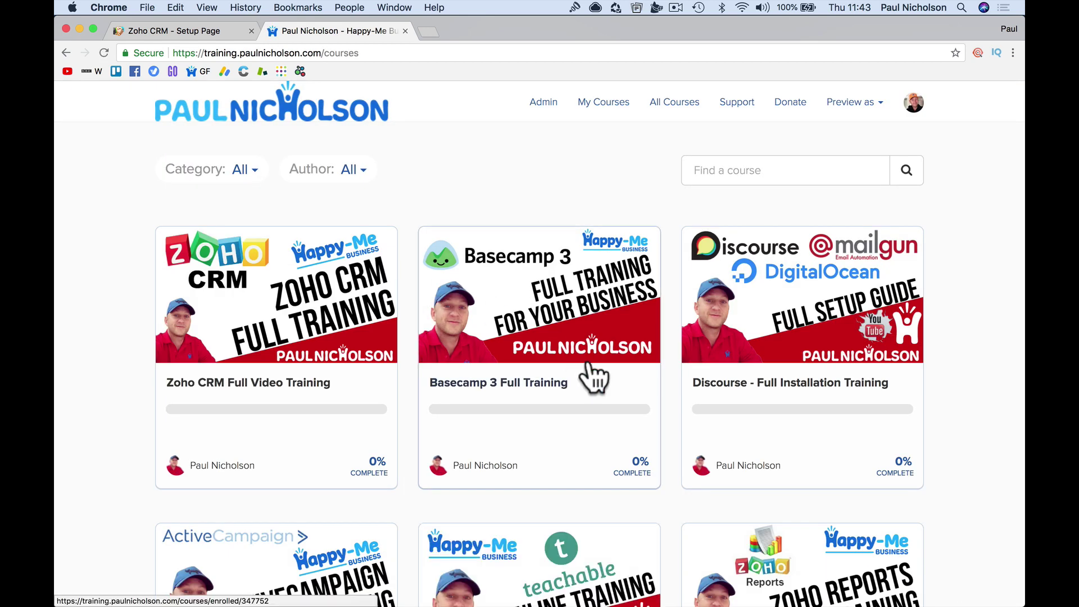
Browse the Zoho CRM Full Video Training curriculum, then return to the course list
click(309, 298)
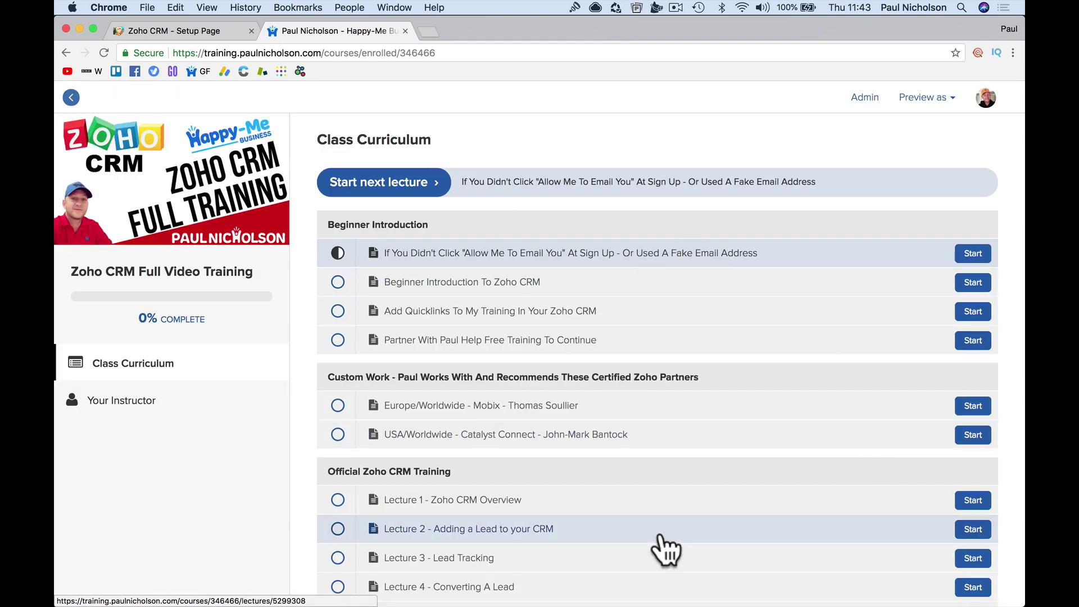
scroll(663, 548, down, 10)
scroll(666, 548, down, 4)
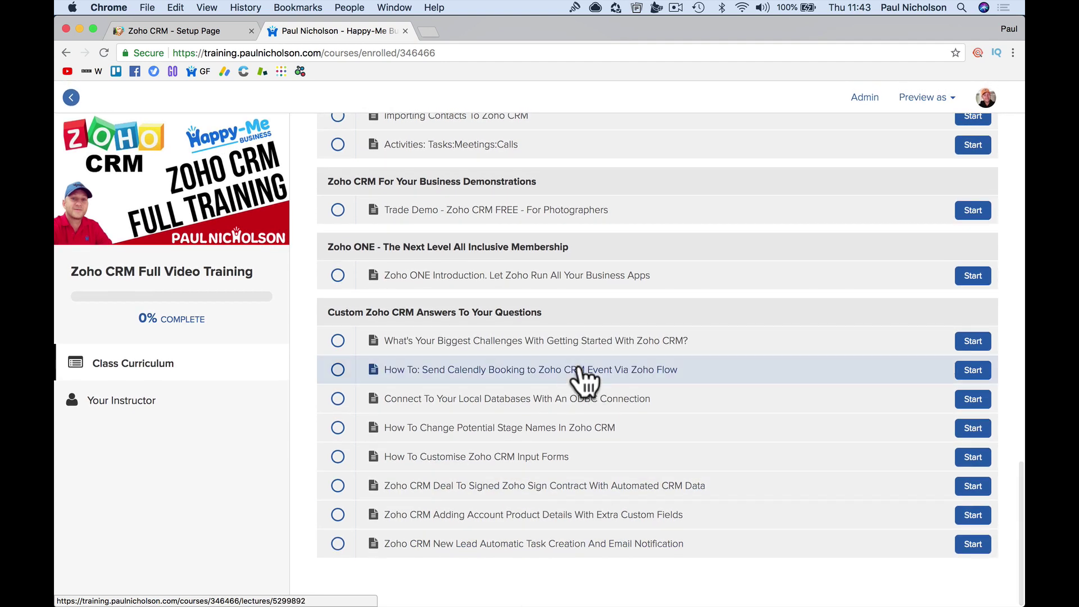
click(71, 97)
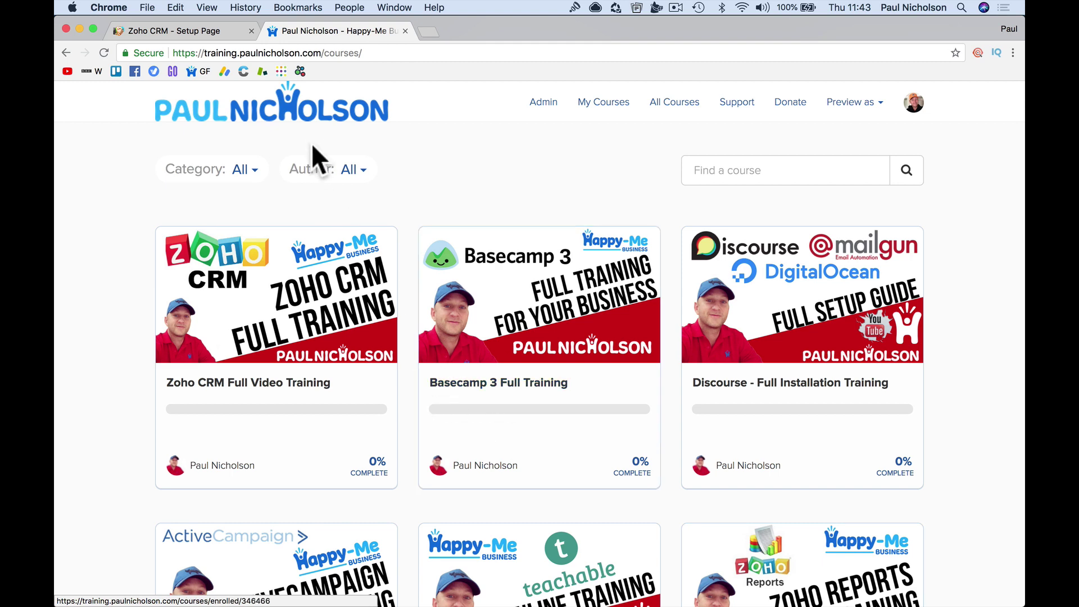
Go from the training site's home page to the website's support contact page
click(312, 118)
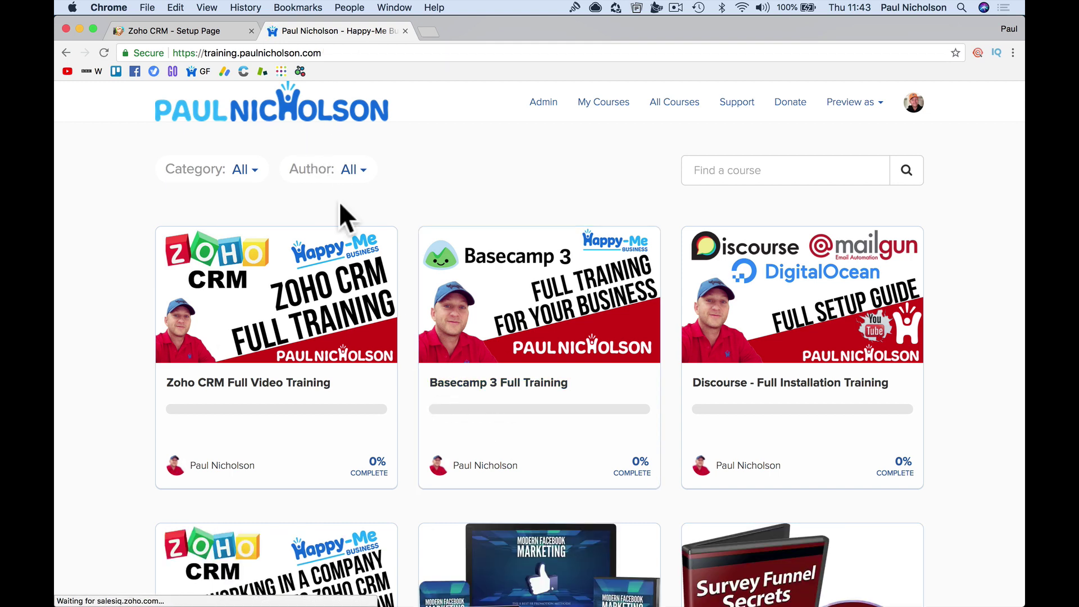
click(950, 586)
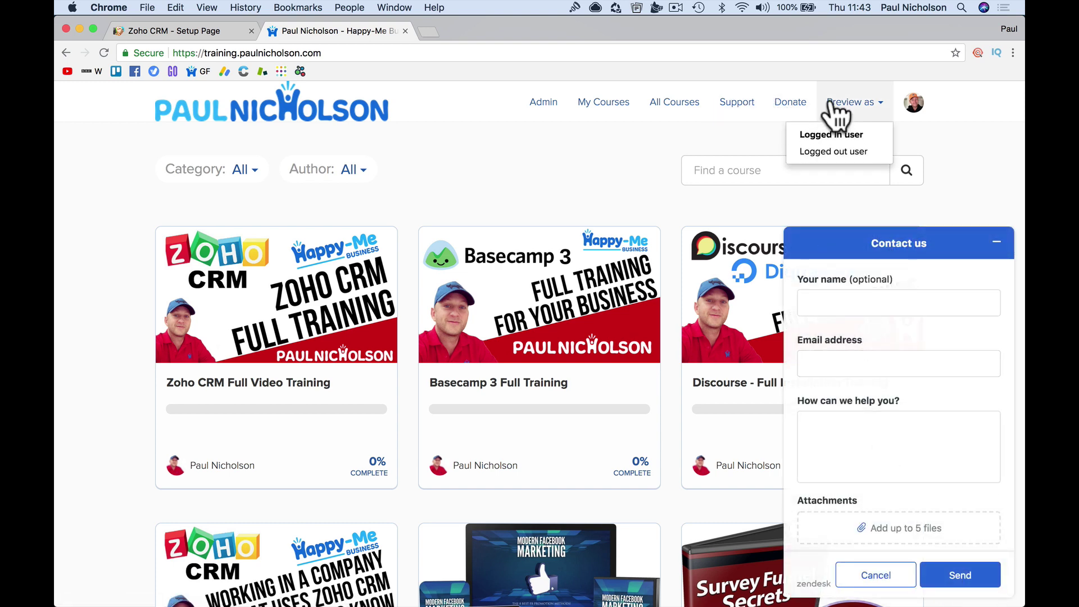
click(734, 120)
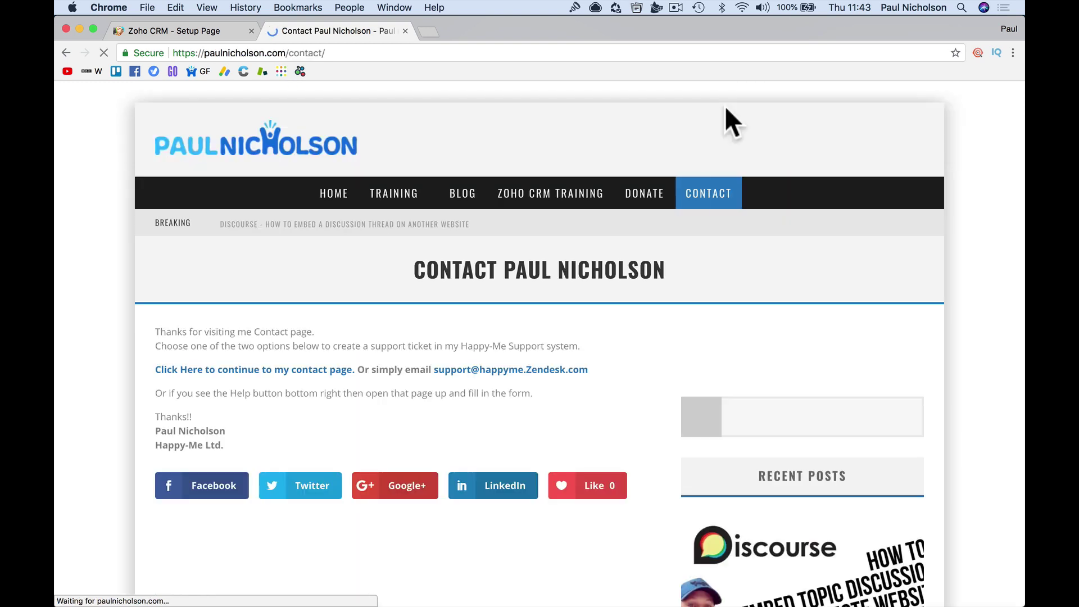